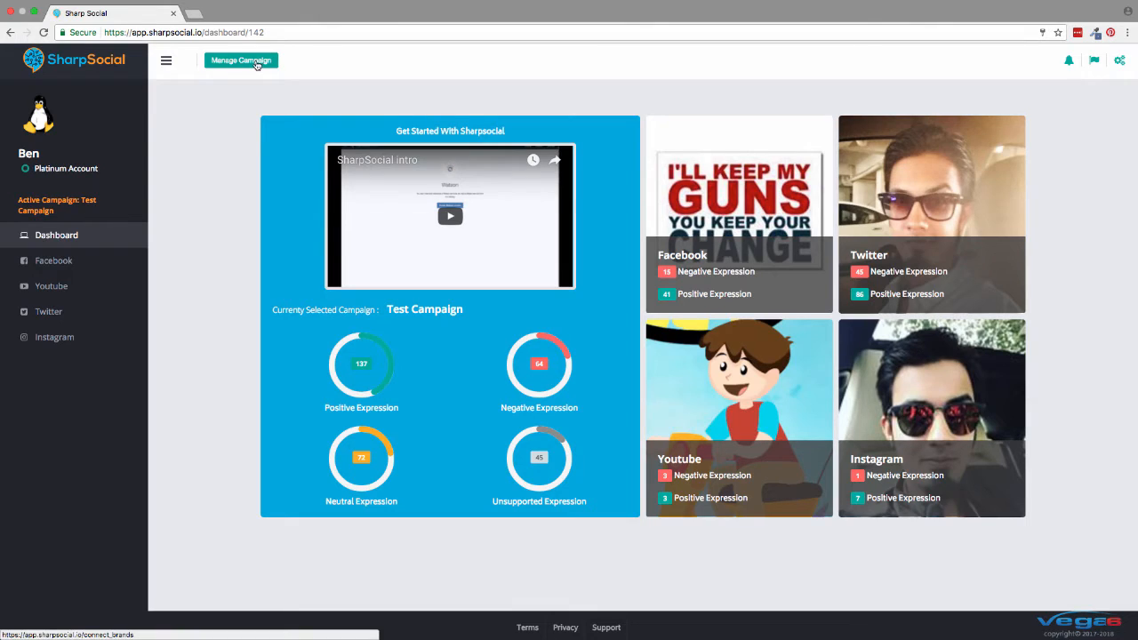
Step: Create a new campaign named "Demo Campaign" in the campaign management page
left_click(259, 62)
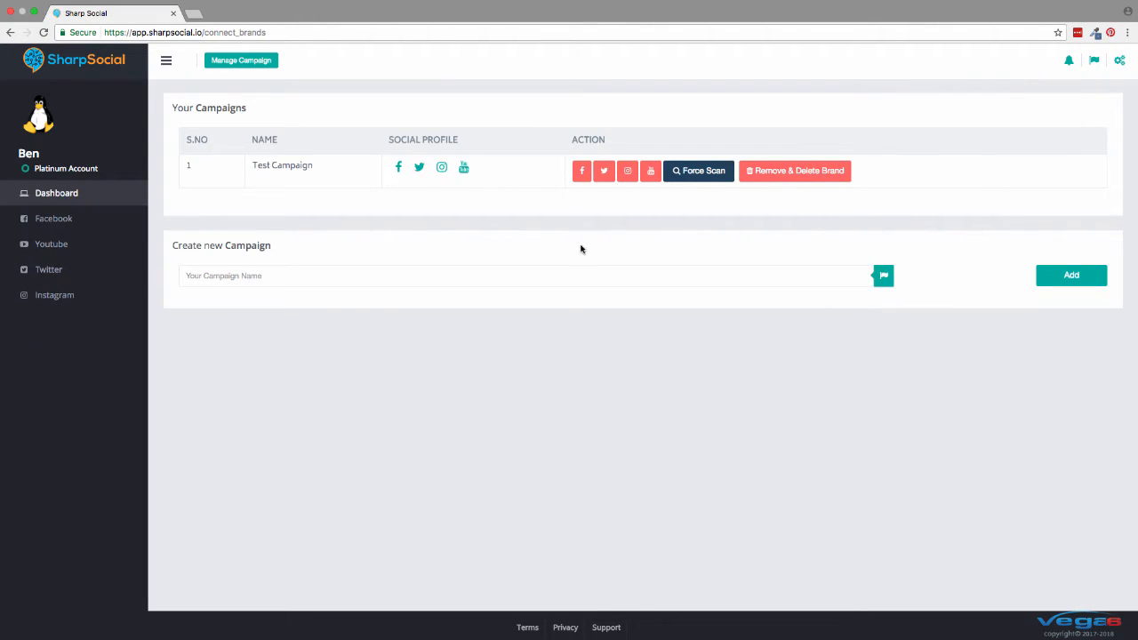
left_click(230, 276)
type("Demo Cap")
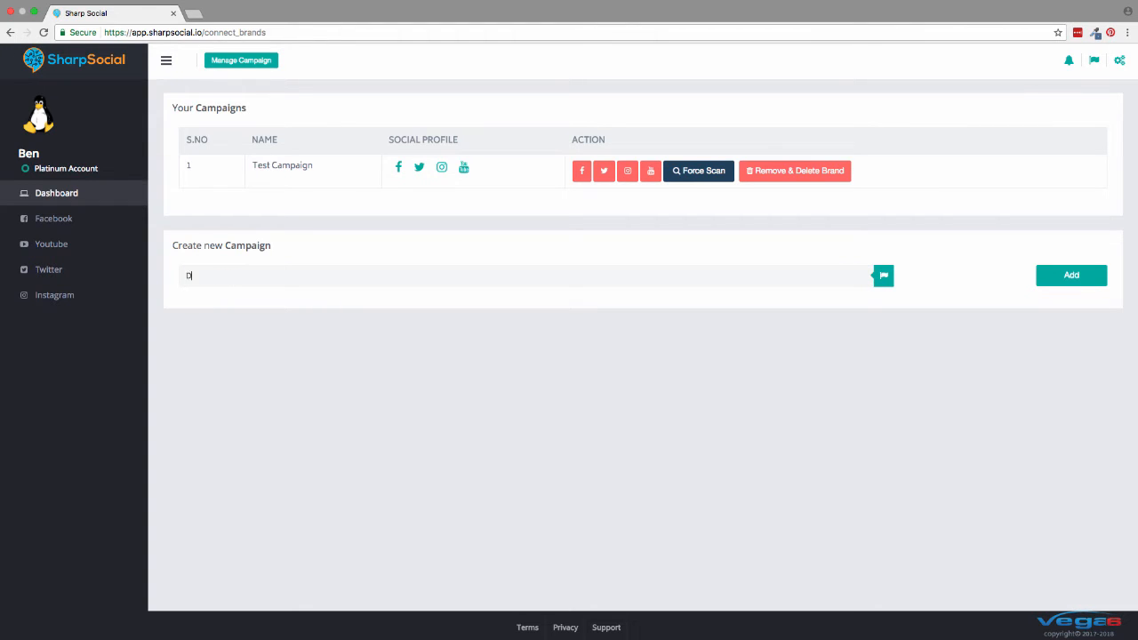
key("BackSpace")
type("mpaign")
left_click(1049, 278)
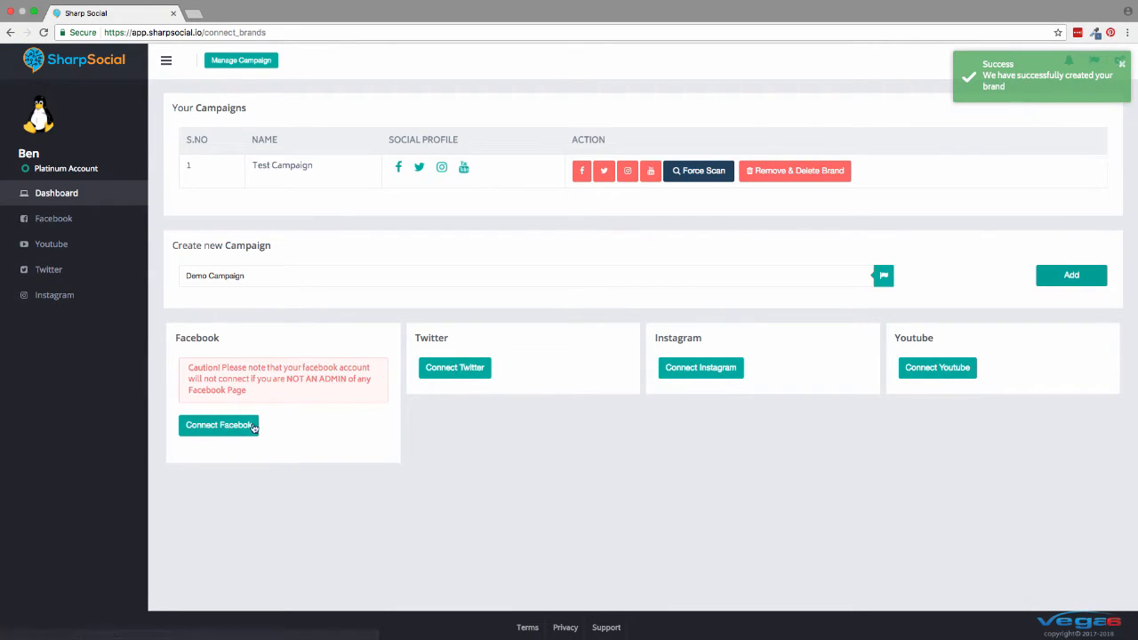
Step: Connect Facebook to Demo Campaign and use the preselected fan page for it
left_click(252, 428)
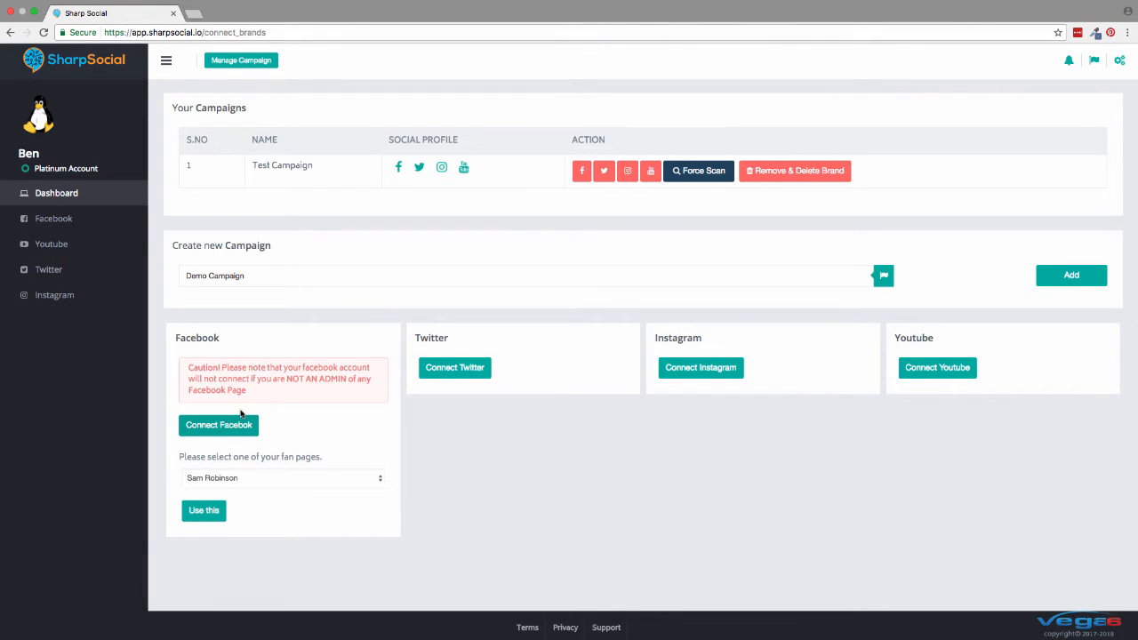
left_click(253, 481)
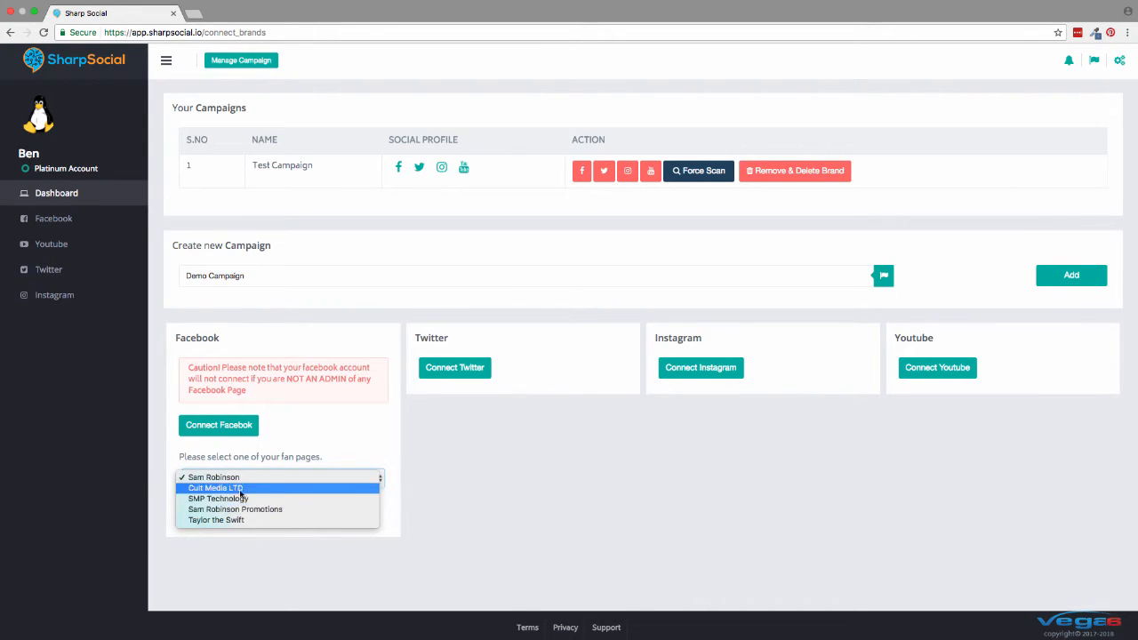
left_click(283, 477)
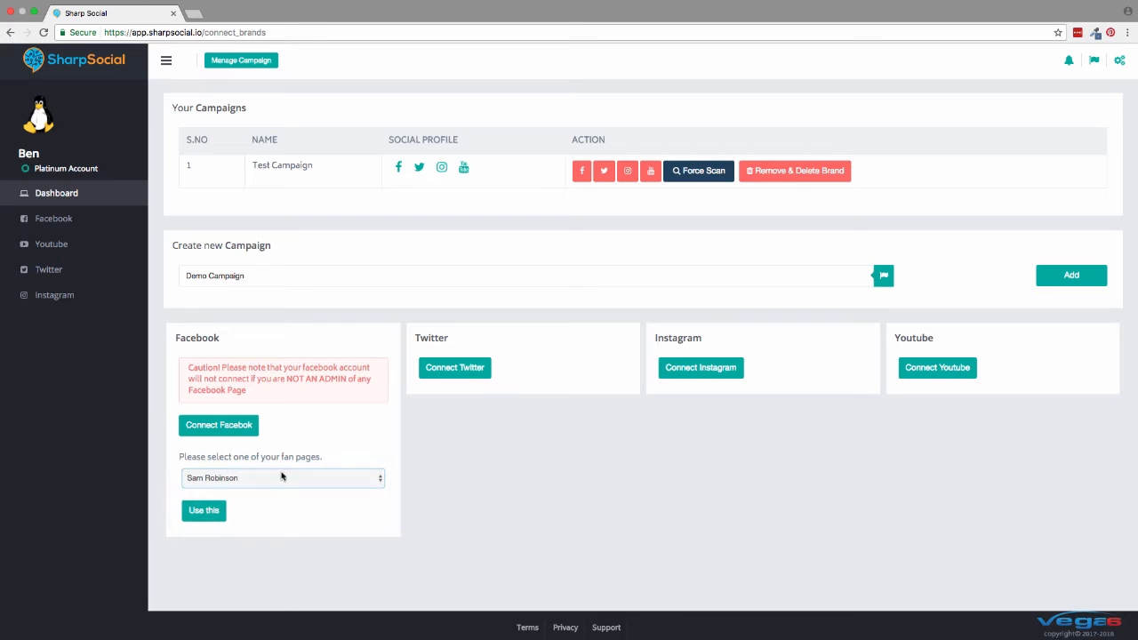
left_click(213, 513)
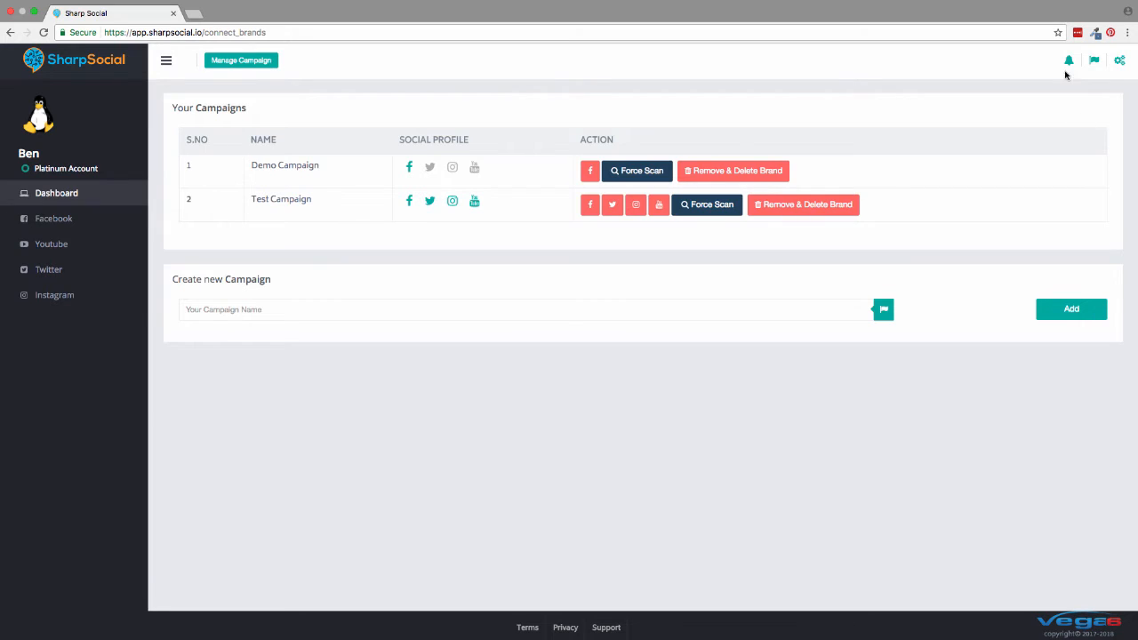
Step: Switch the active campaign to Test Campaign and look through its list of Facebook posts
left_click(1093, 61)
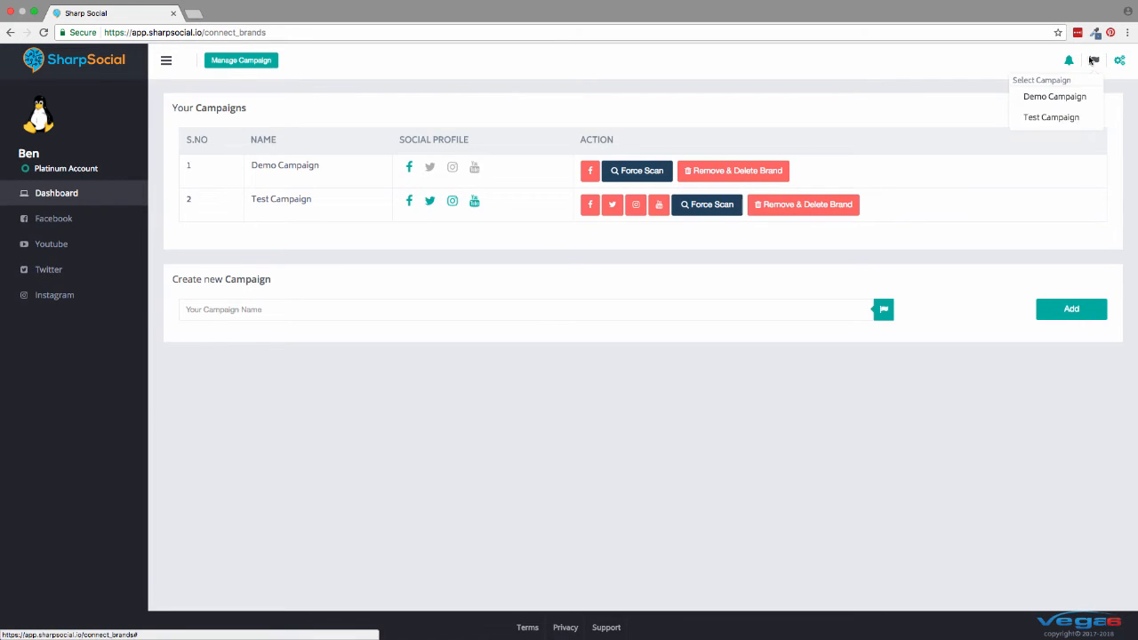
left_click(1052, 118)
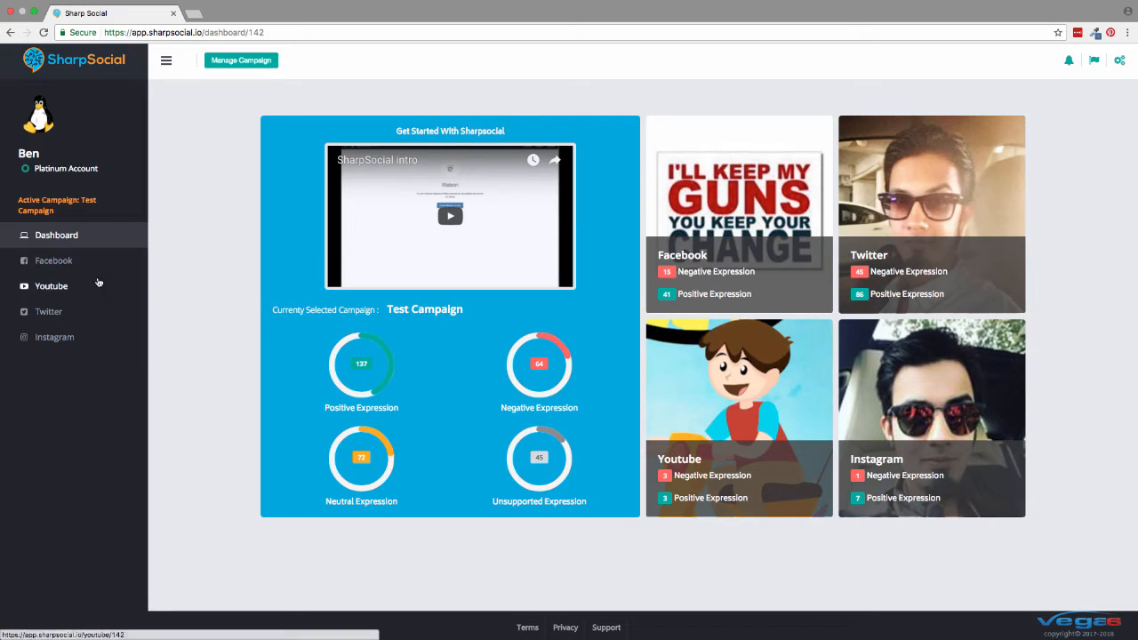
left_click(53, 261)
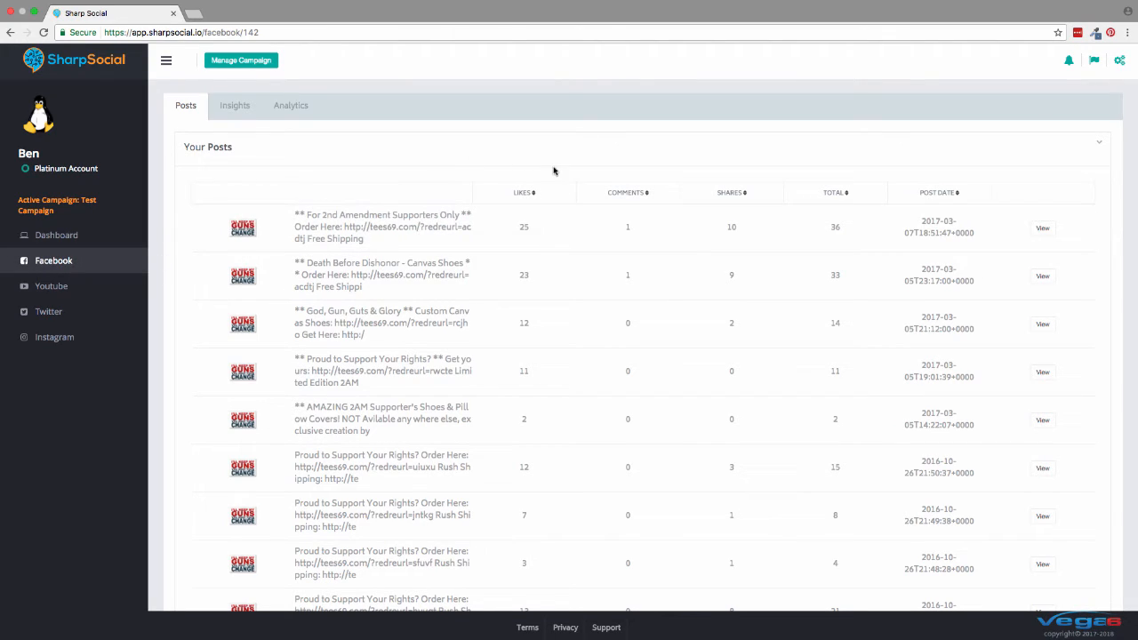
scroll(569, 191, "down", 15)
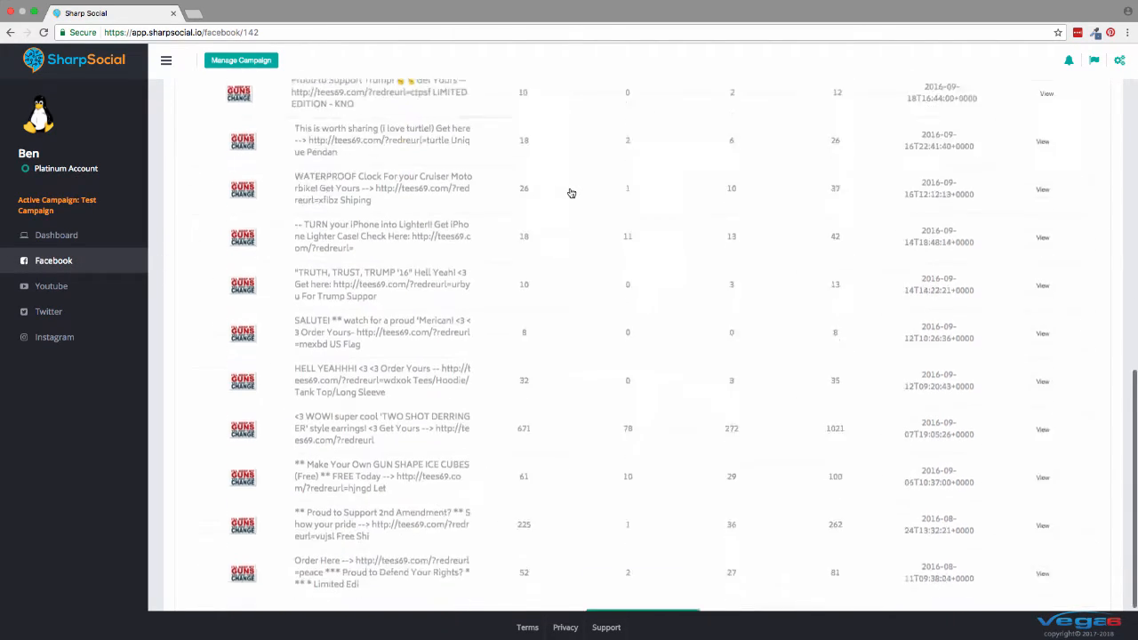
scroll(571, 193, "down", 2)
scroll(571, 193, "up", 20)
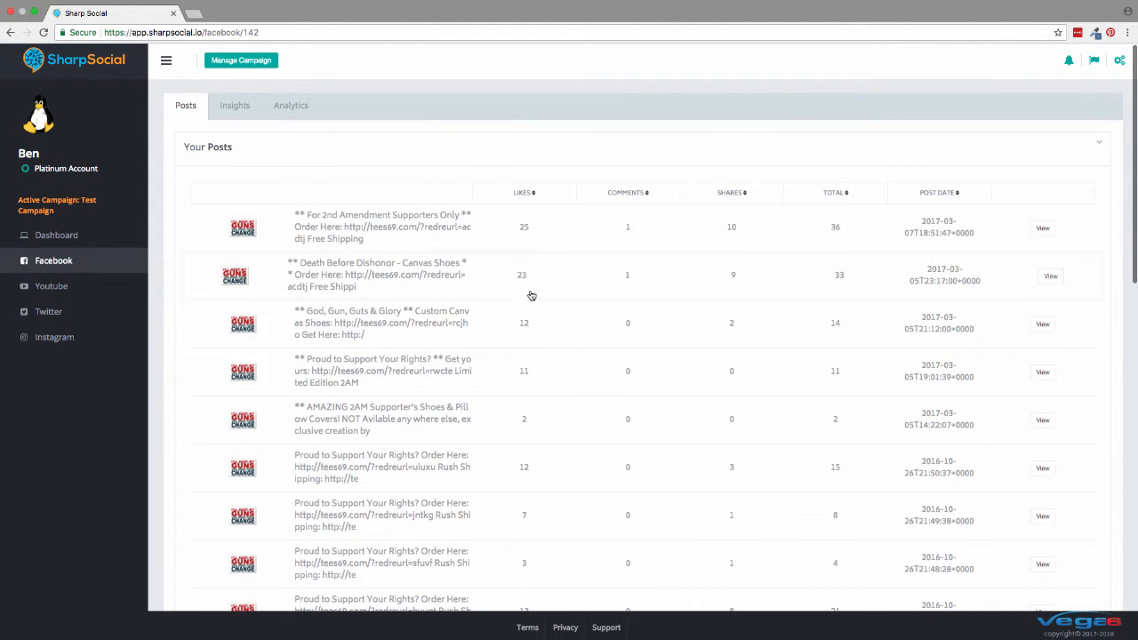
Step: View the Facebook page's insights for engagement, videos, reactions, and people and locale
left_click(227, 108)
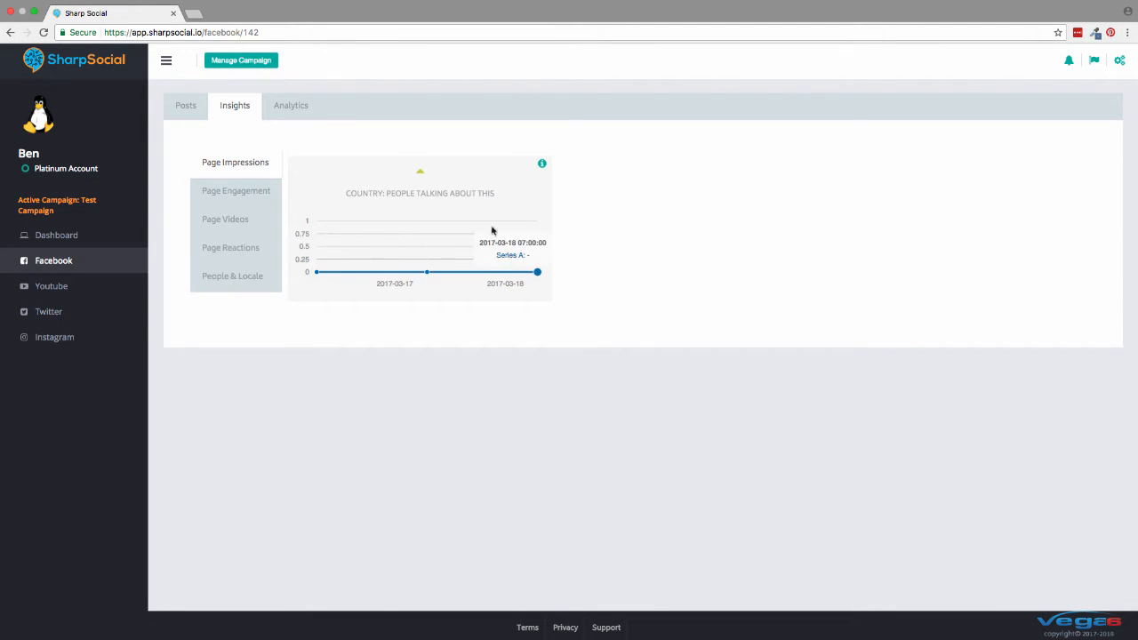
left_click(239, 194)
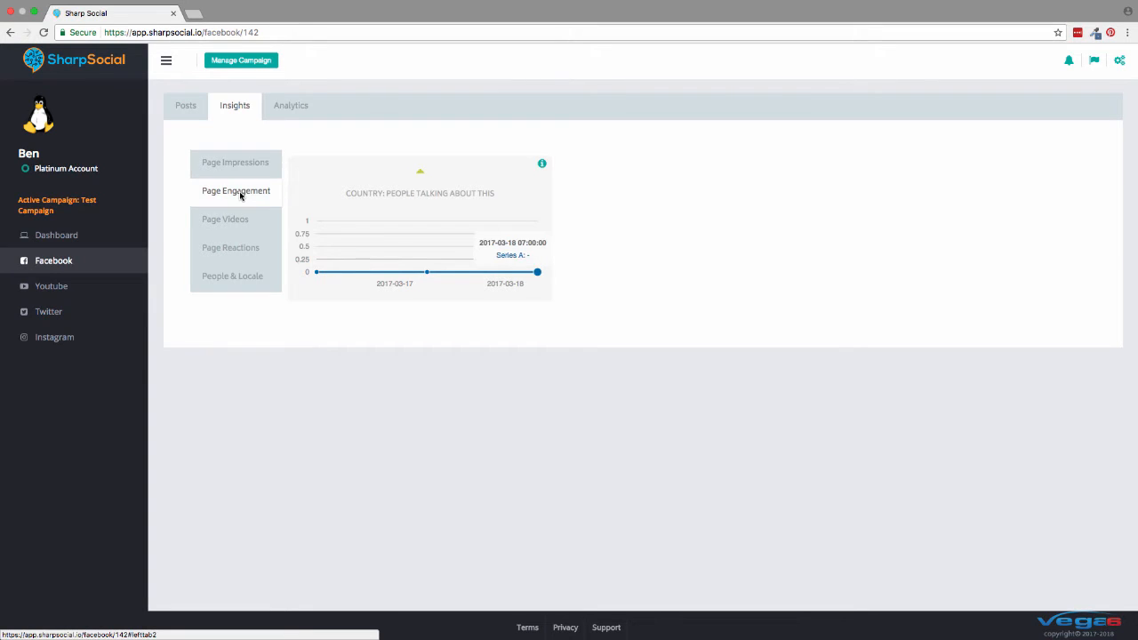
left_click(235, 220)
left_click(234, 247)
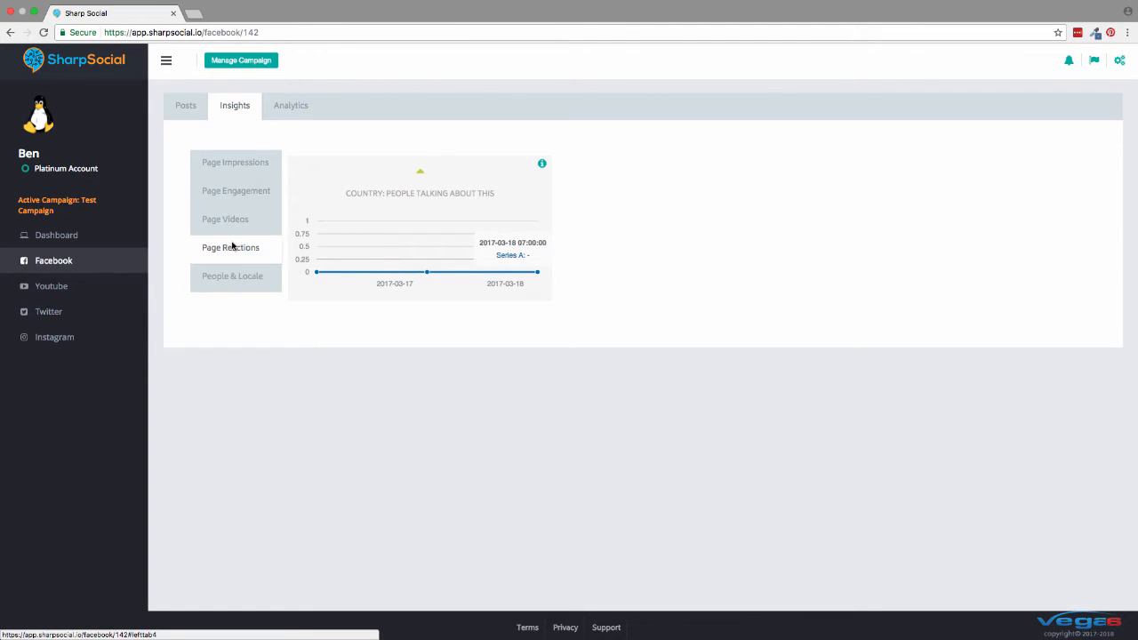
left_click(234, 277)
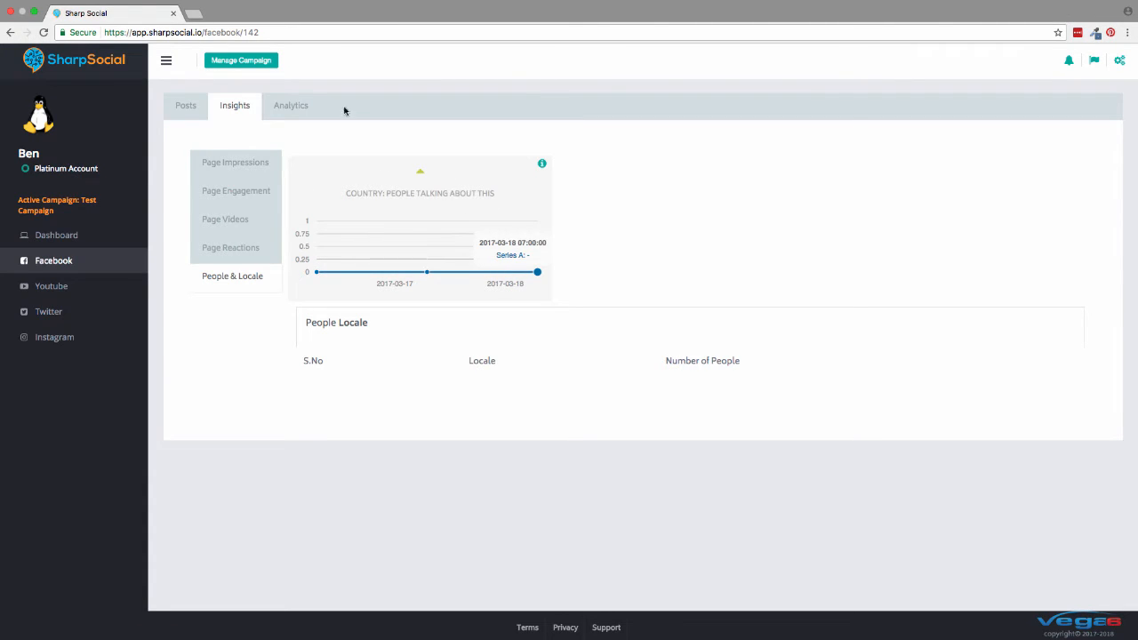
Step: Examine the Facebook page's analytics, including the neutral and negative shares of the sentiment chart and the sections below it
left_click(281, 106)
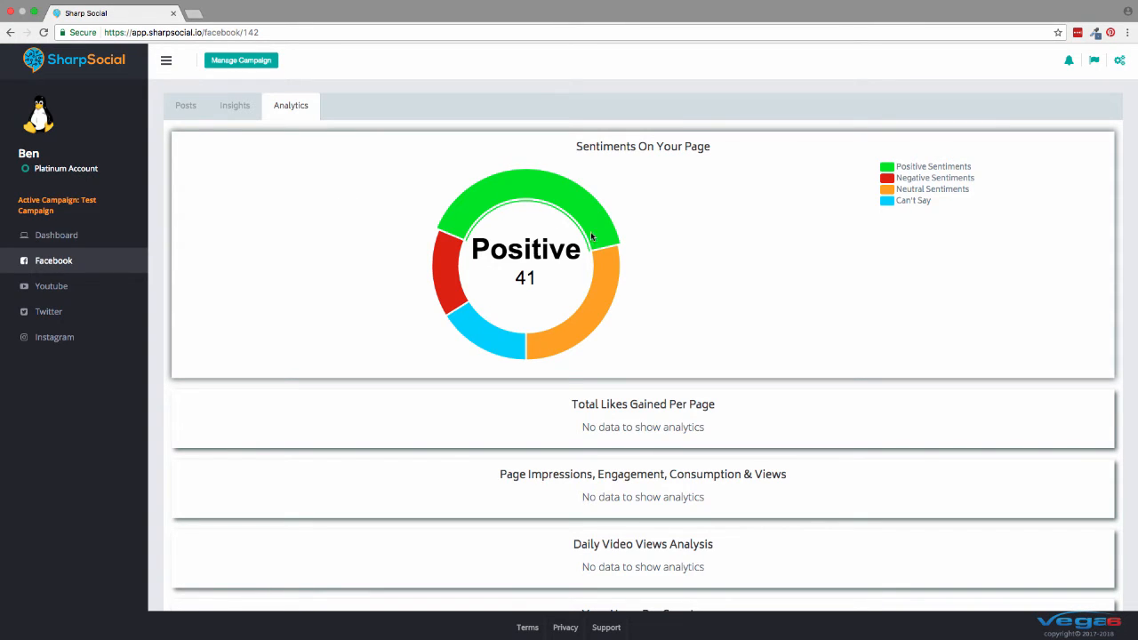
mouse_move(617, 284)
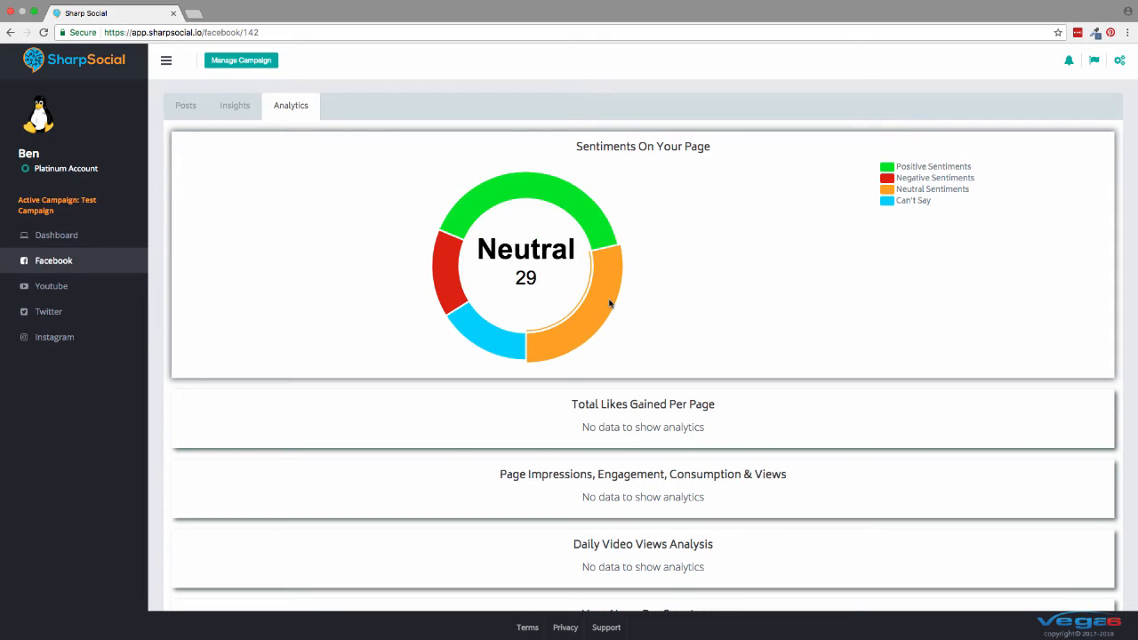
mouse_move(443, 304)
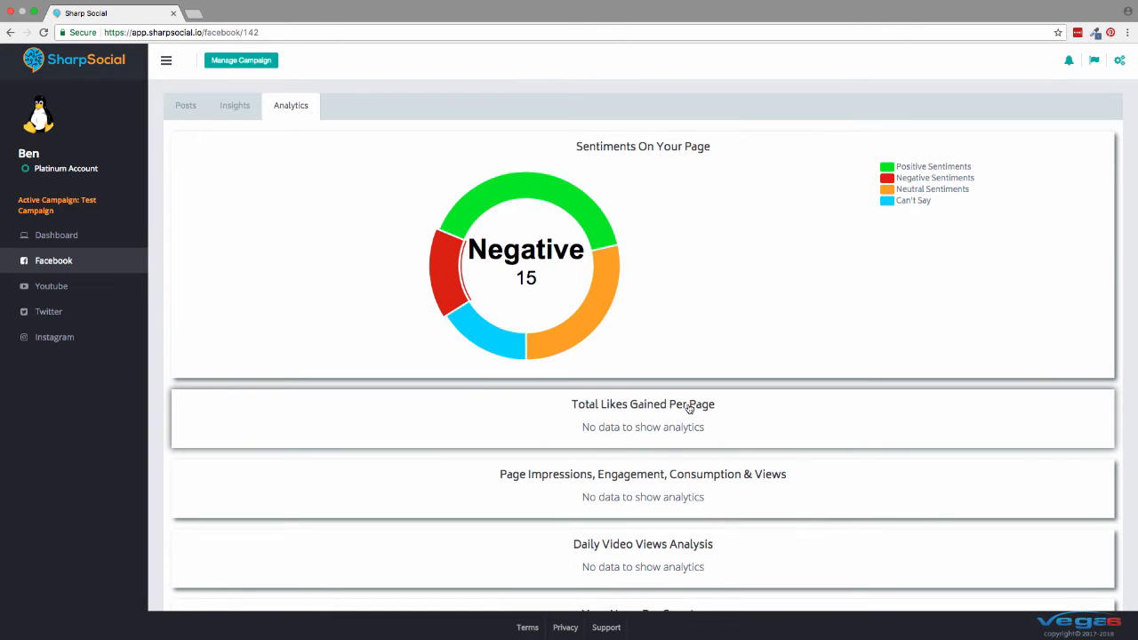
scroll(690, 408, "down", 2)
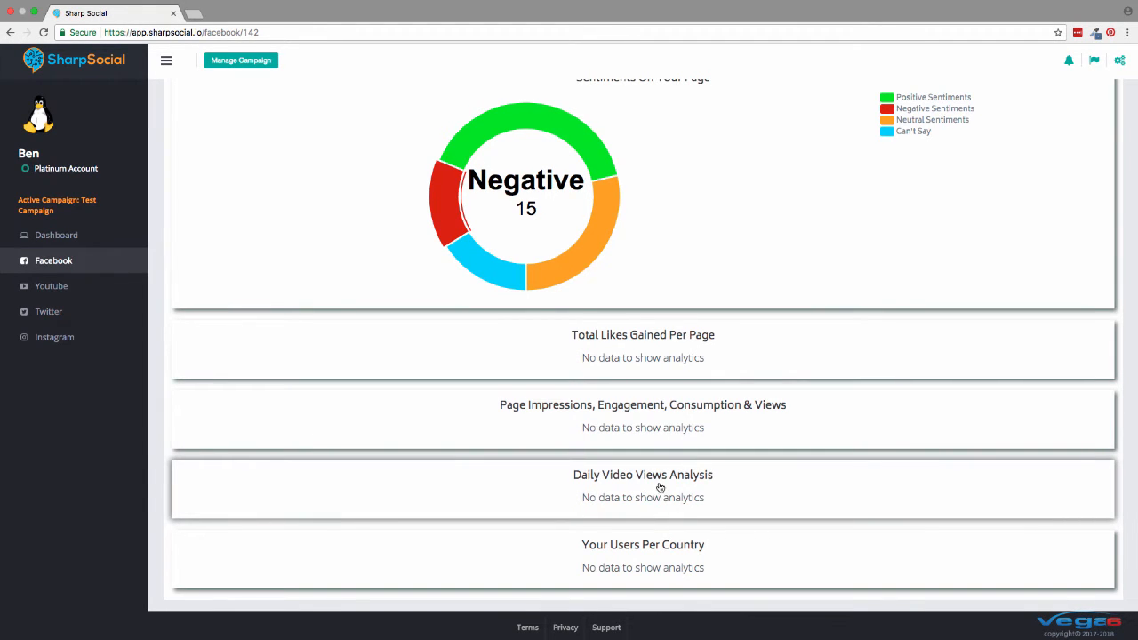
scroll(732, 494, "up", 2)
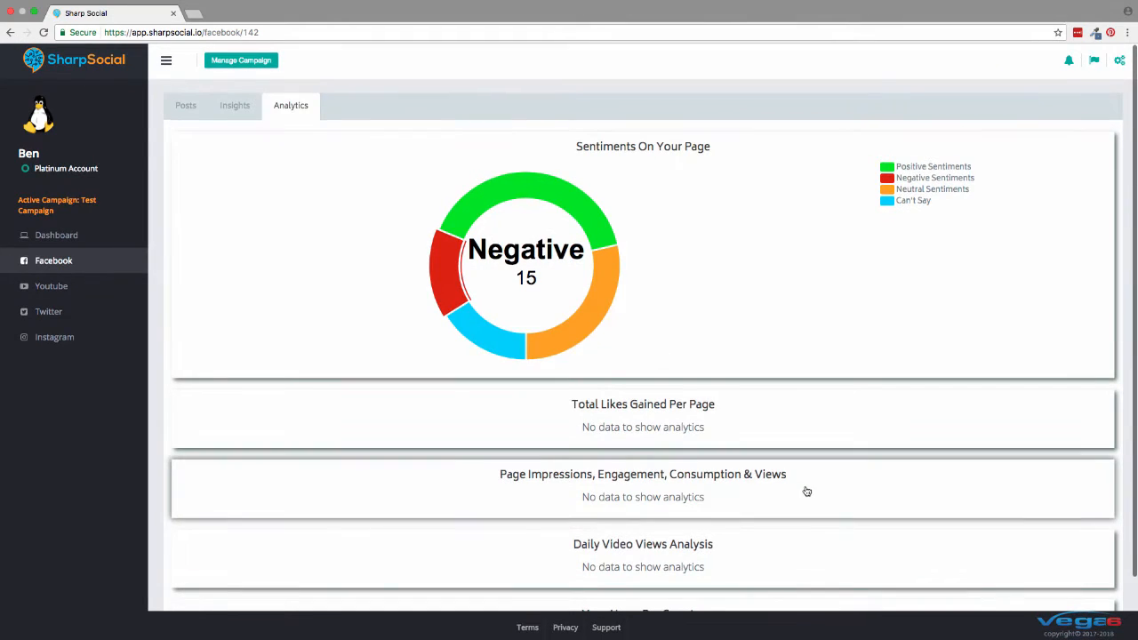
scroll(806, 493, "down", 2)
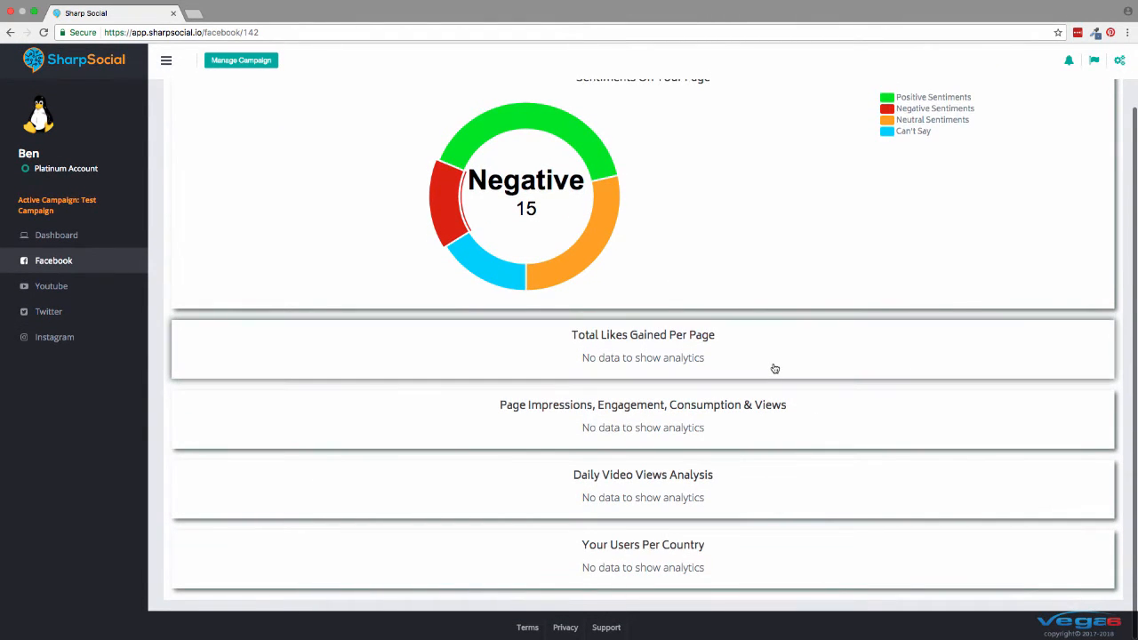
scroll(770, 368, "up", 2)
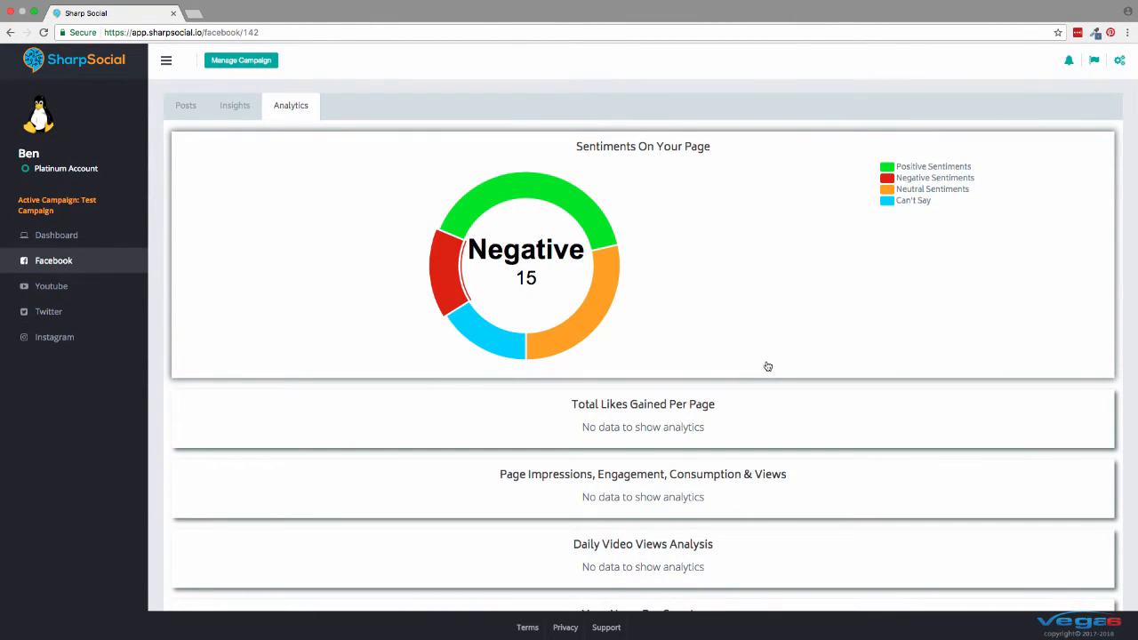
Step: Open the "That's a REAL COOL Legging!" post from the Facebook posts list and look through its comments
left_click(188, 107)
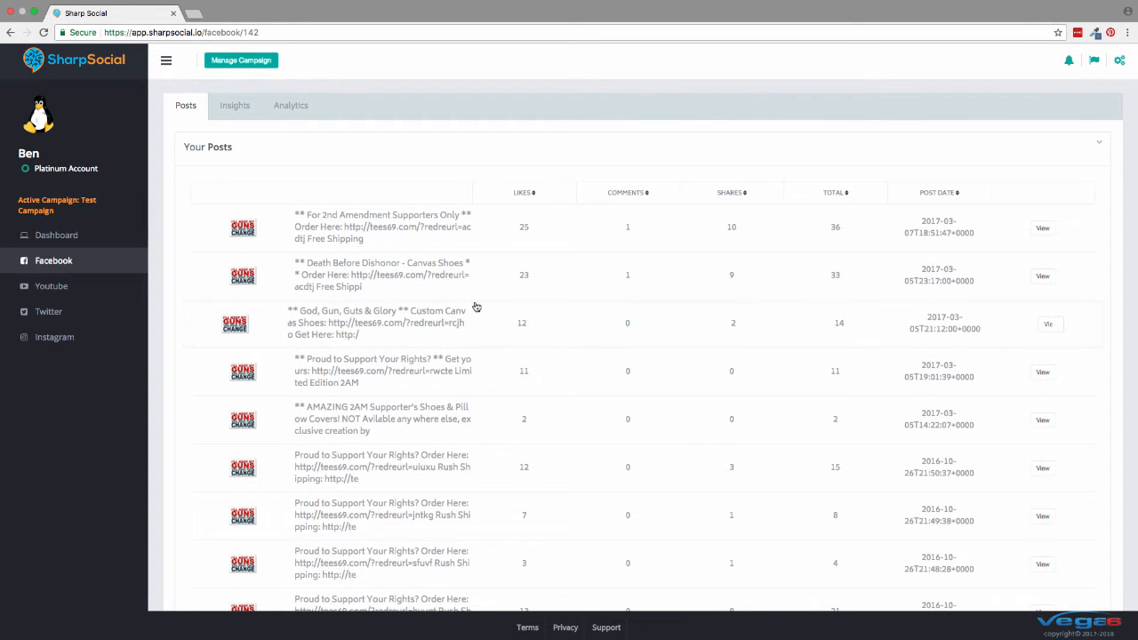
scroll(475, 307, "down", 5)
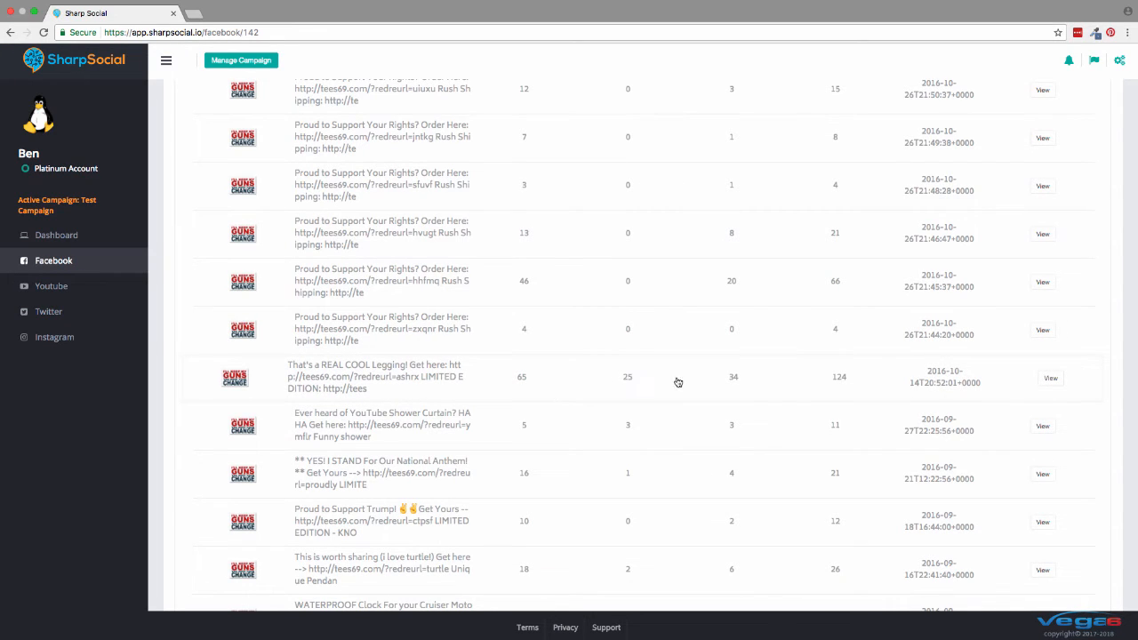
left_click(1054, 382)
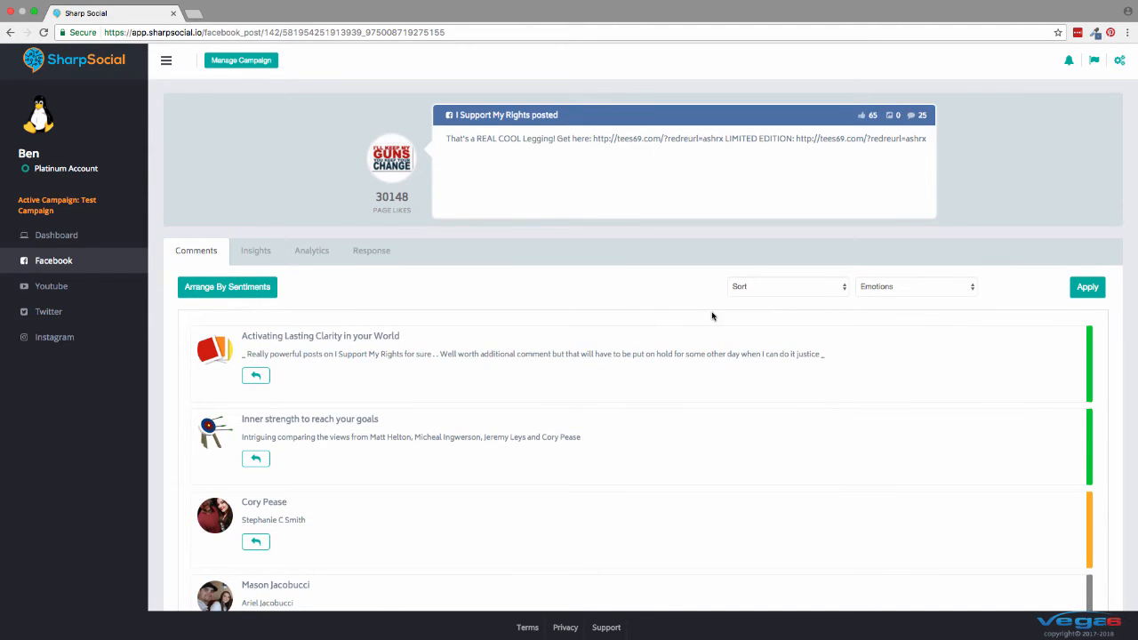
scroll(712, 316, "down", 10)
scroll(711, 316, "down", 5)
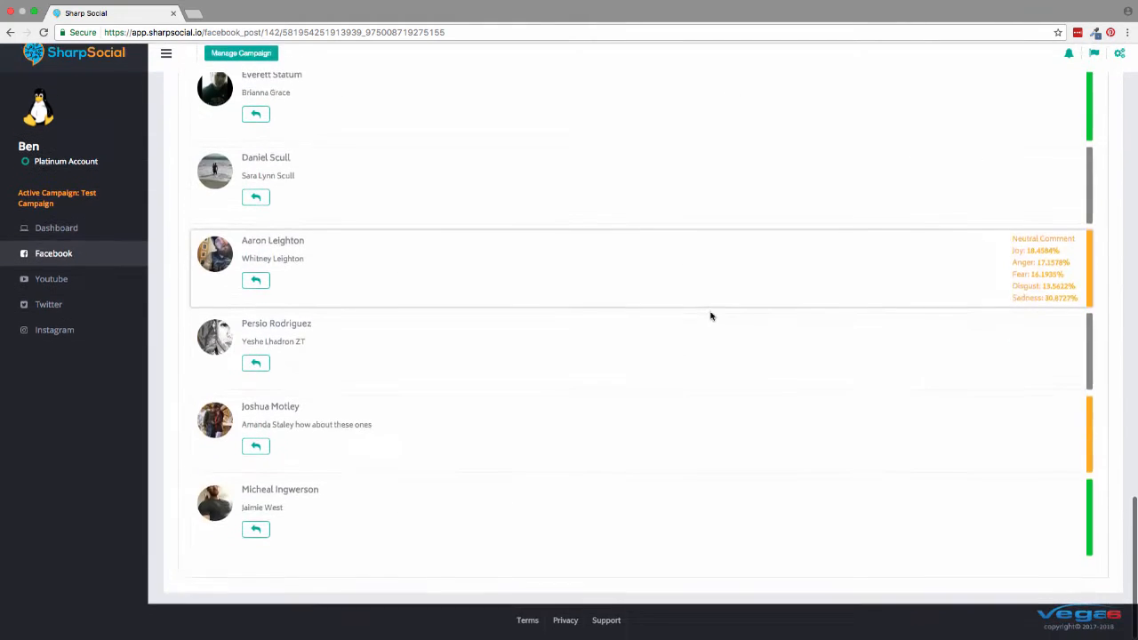
scroll(712, 316, "up", 15)
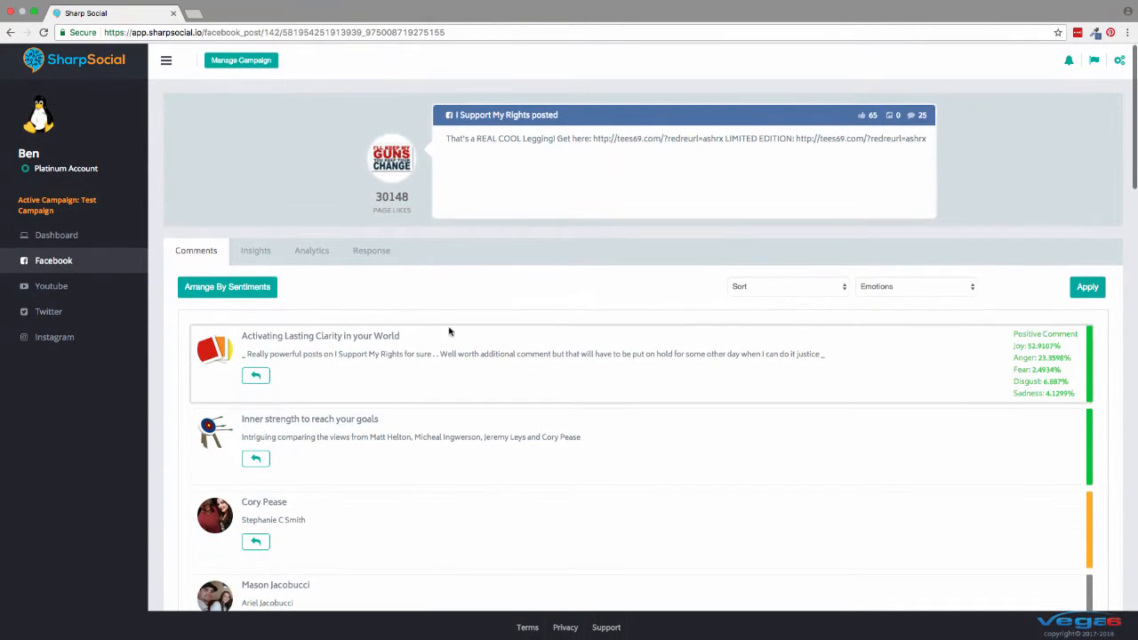
Step: Arrange the post's comments by sentiment and review the emotion scores of the positive, neutral and unsupported ones
left_click(252, 290)
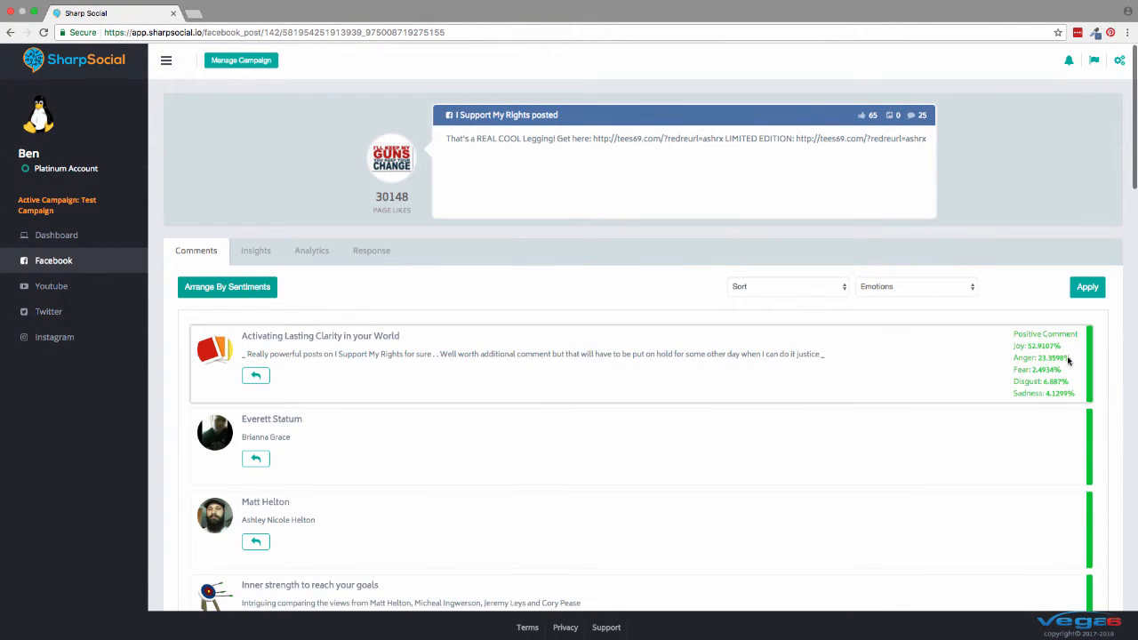
scroll(1072, 452, "down", 10)
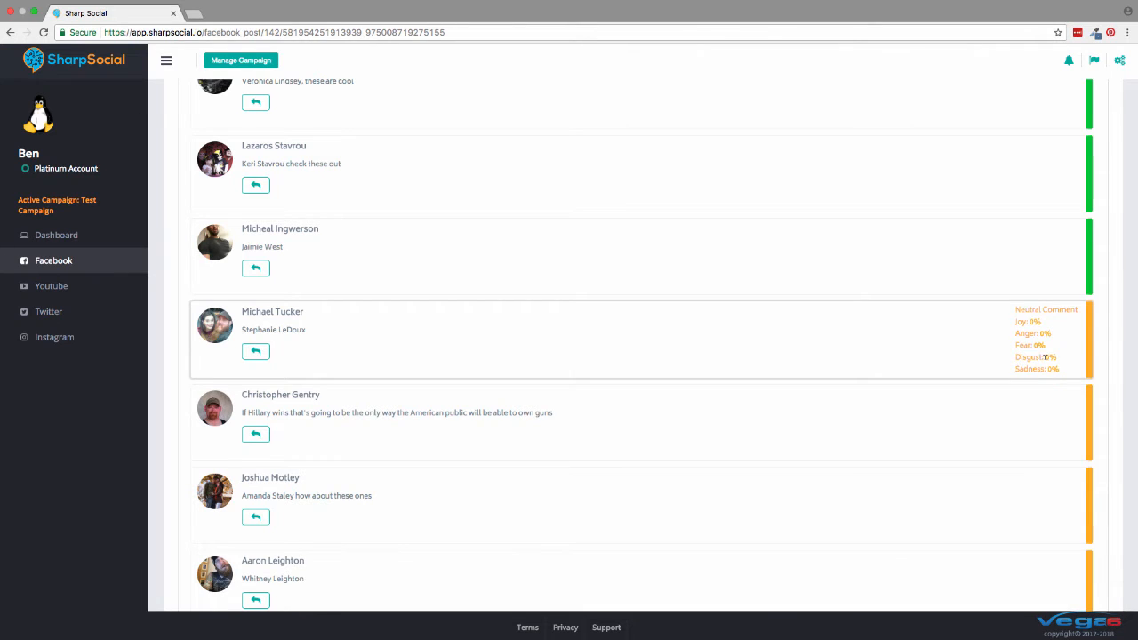
scroll(1041, 392, "down", 6)
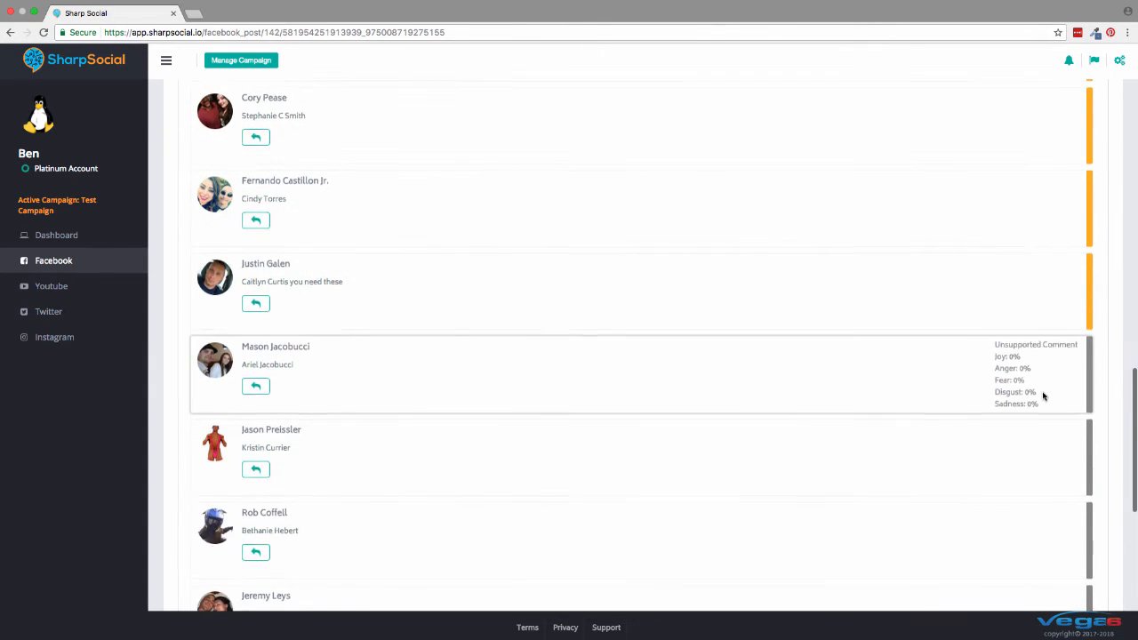
scroll(1041, 394, "down", 6)
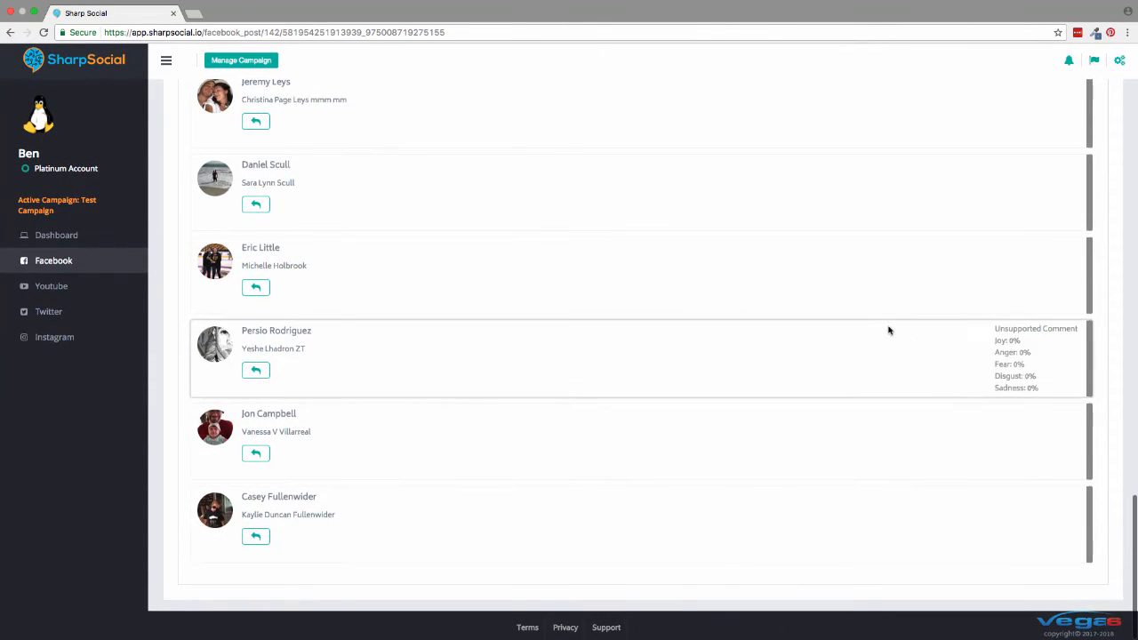
scroll(888, 330, "up", 20)
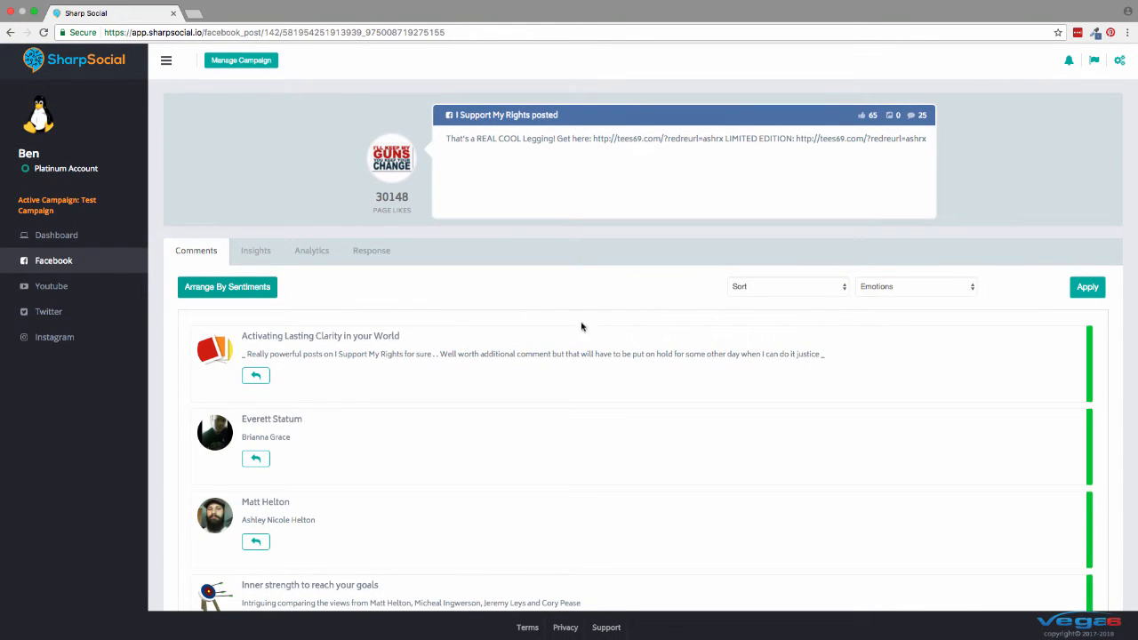
Step: View the post's insights for engagement, videos and reactions, its sentiment analytics, and its response settings
left_click(264, 256)
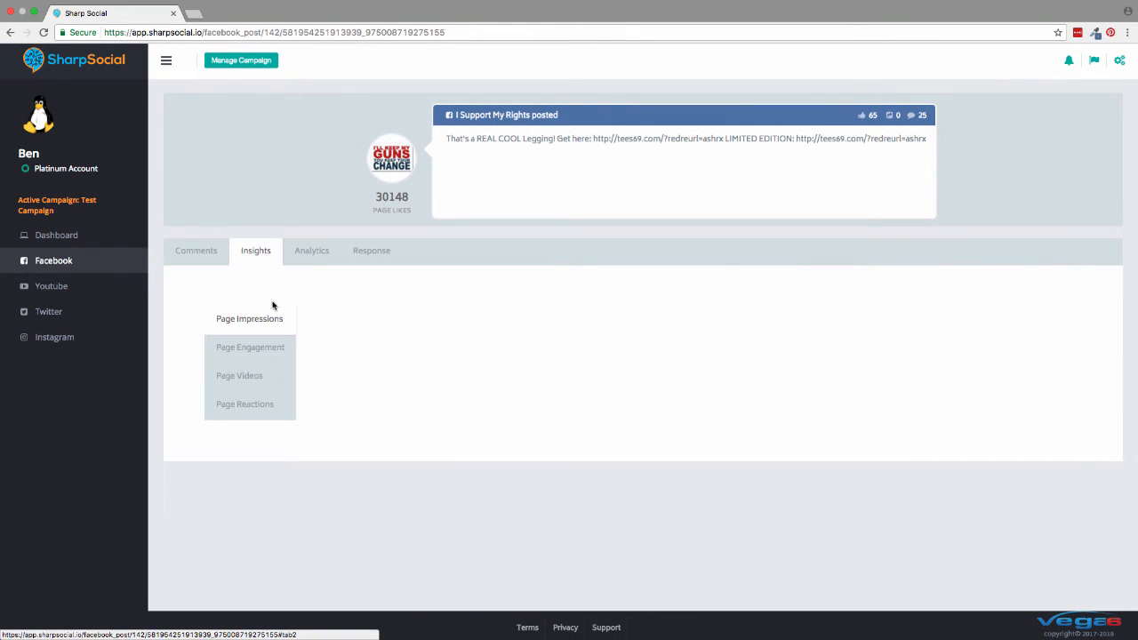
left_click(265, 347)
left_click(255, 375)
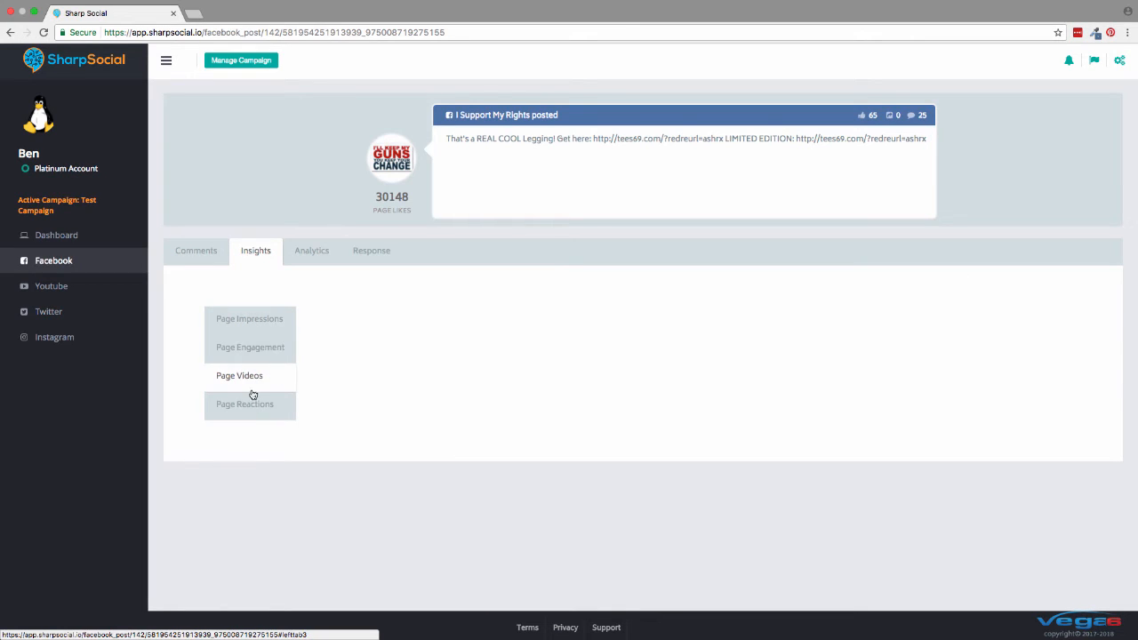
left_click(251, 403)
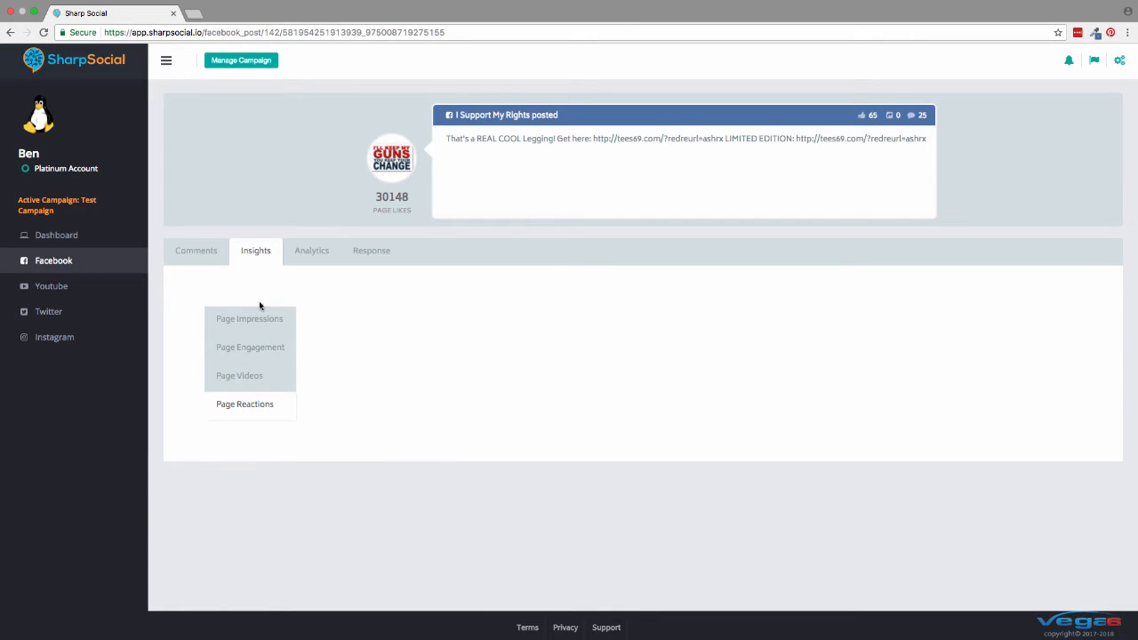
left_click(320, 249)
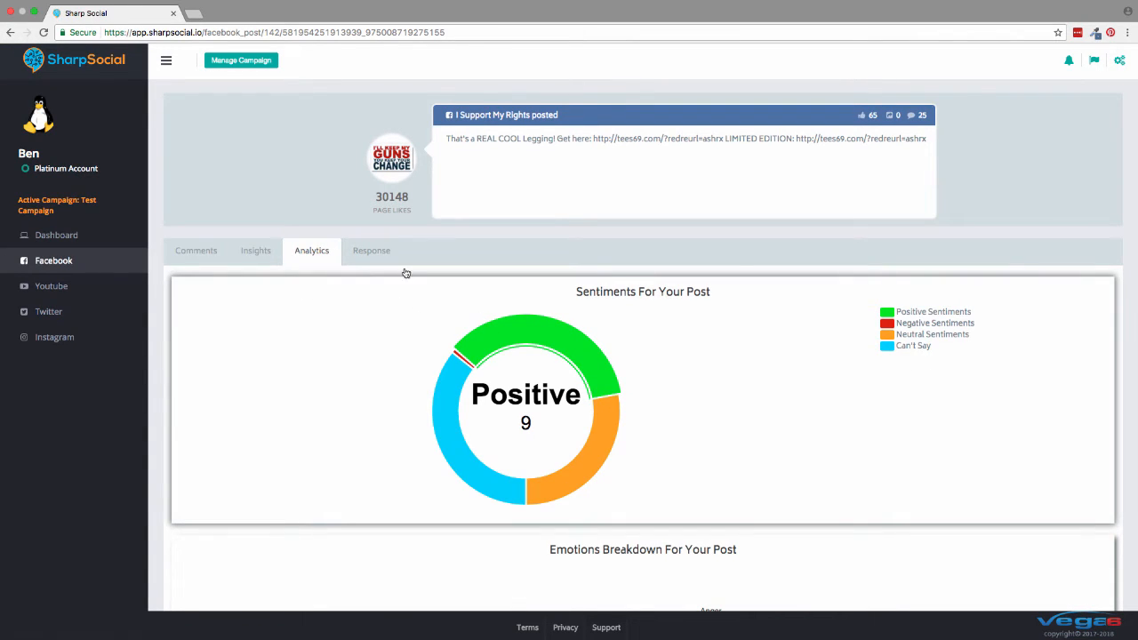
left_click(380, 251)
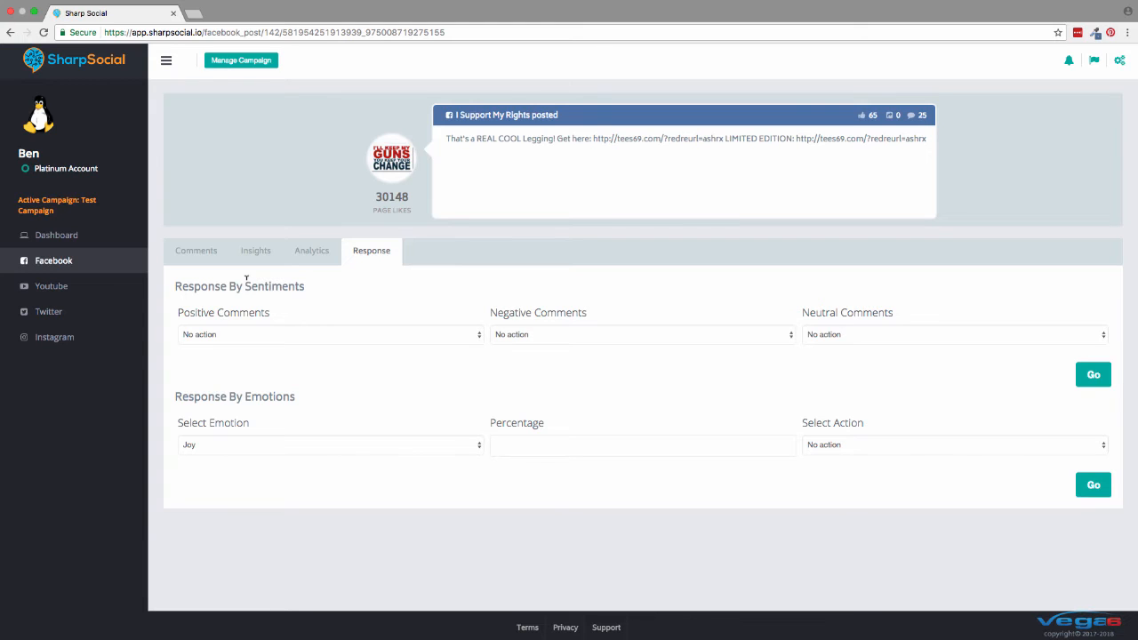
Step: Set the response to positive comments to a comment reply reading "Thank you for your awesome feedback, to find out more go to - webpage"
left_click(281, 334)
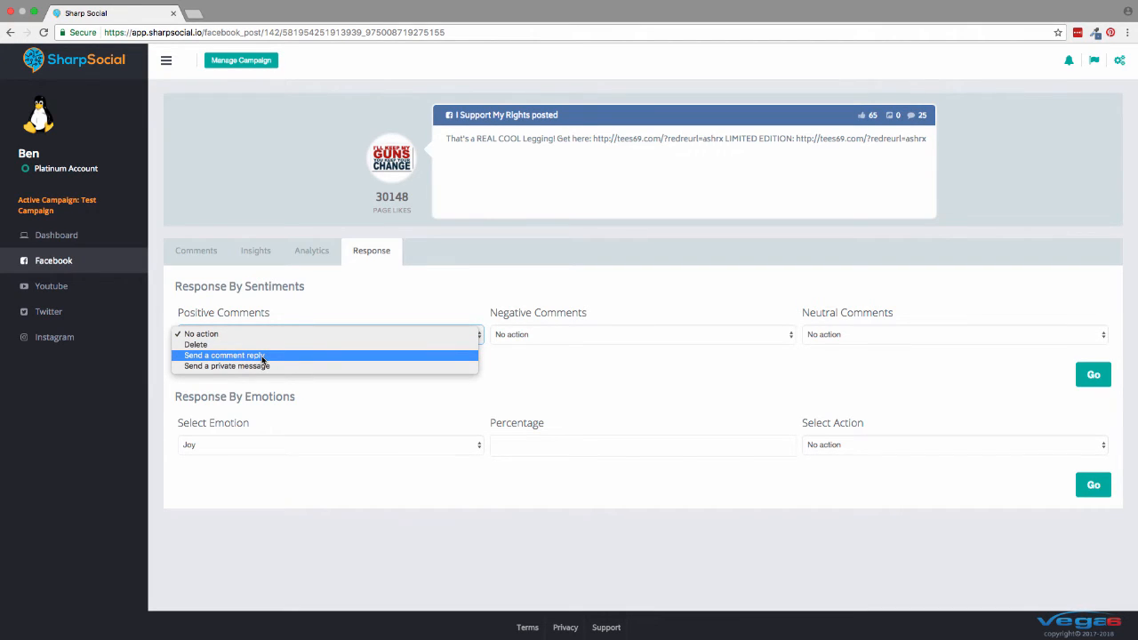
left_click(262, 355)
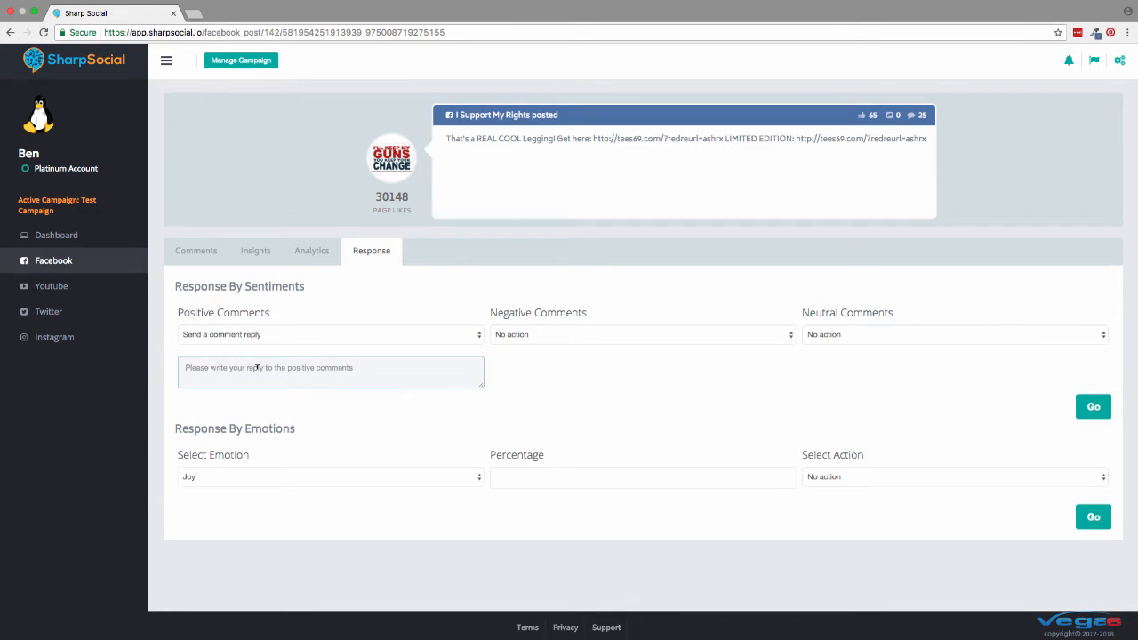
type("Thank you for your awesome feedback, to find out more go to - webpage")
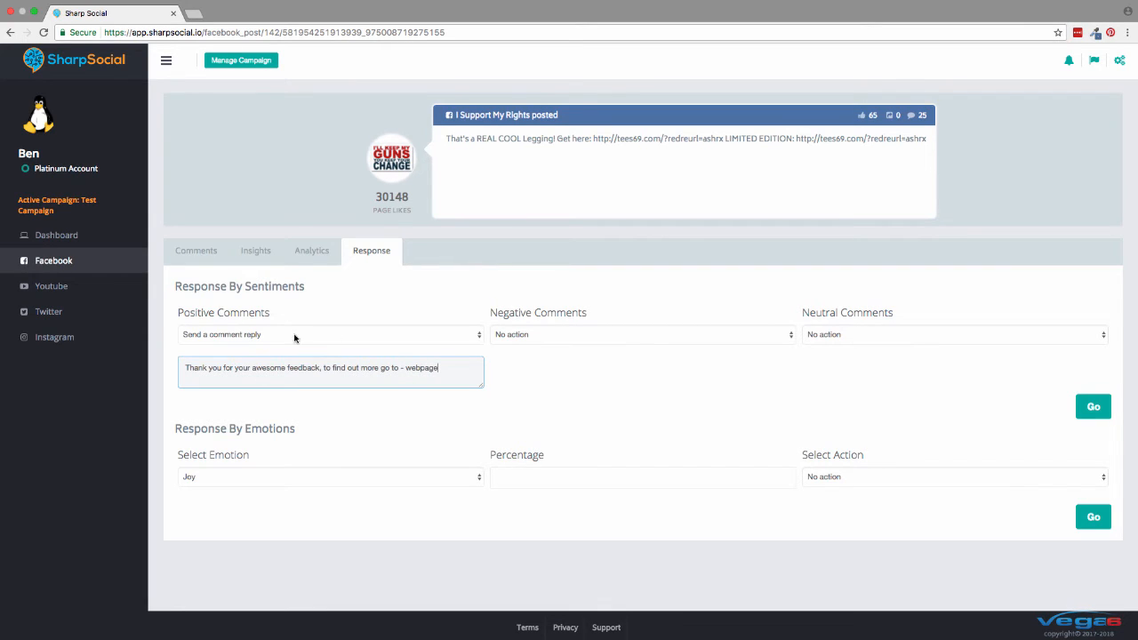
Step: Change the response to positive comments to a private message and clear the existing message text
left_click(361, 335)
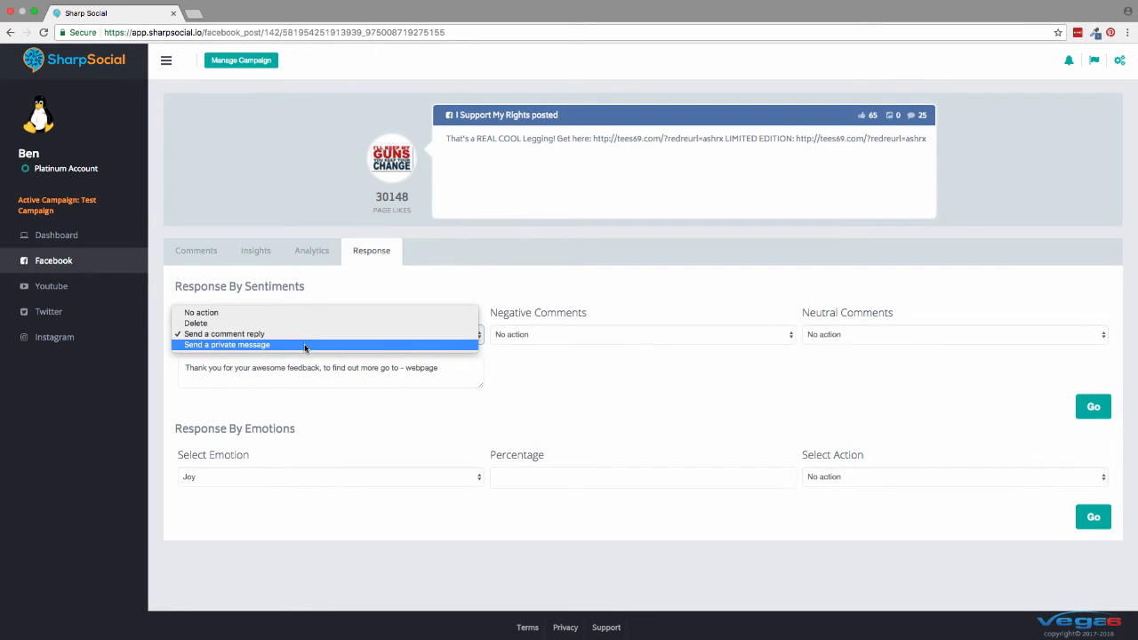
left_click(301, 345)
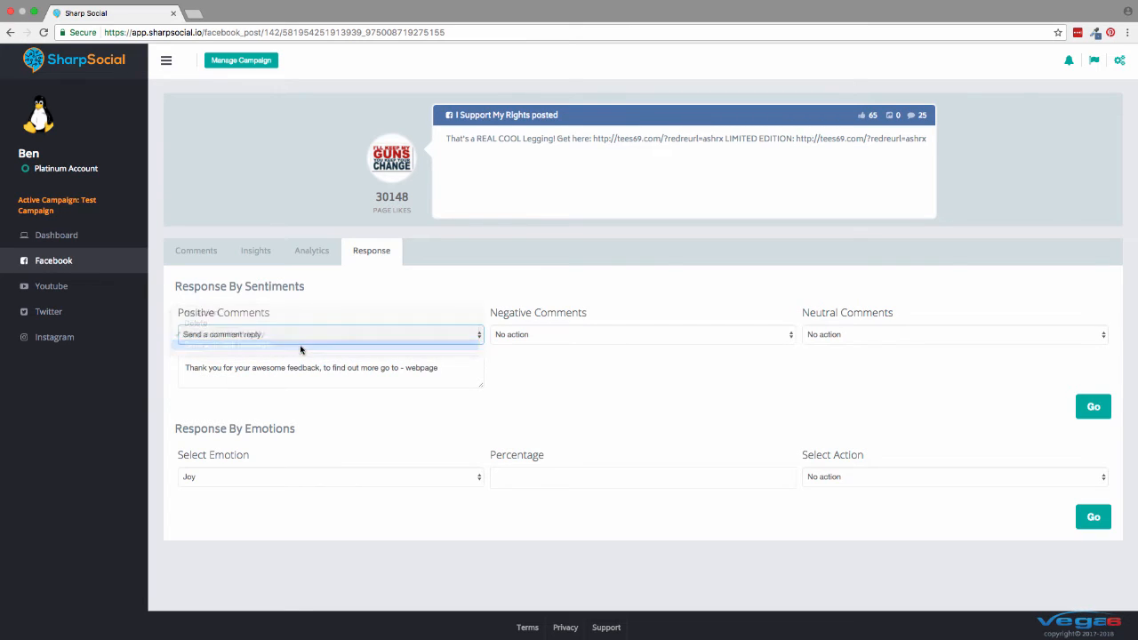
left_click(352, 367)
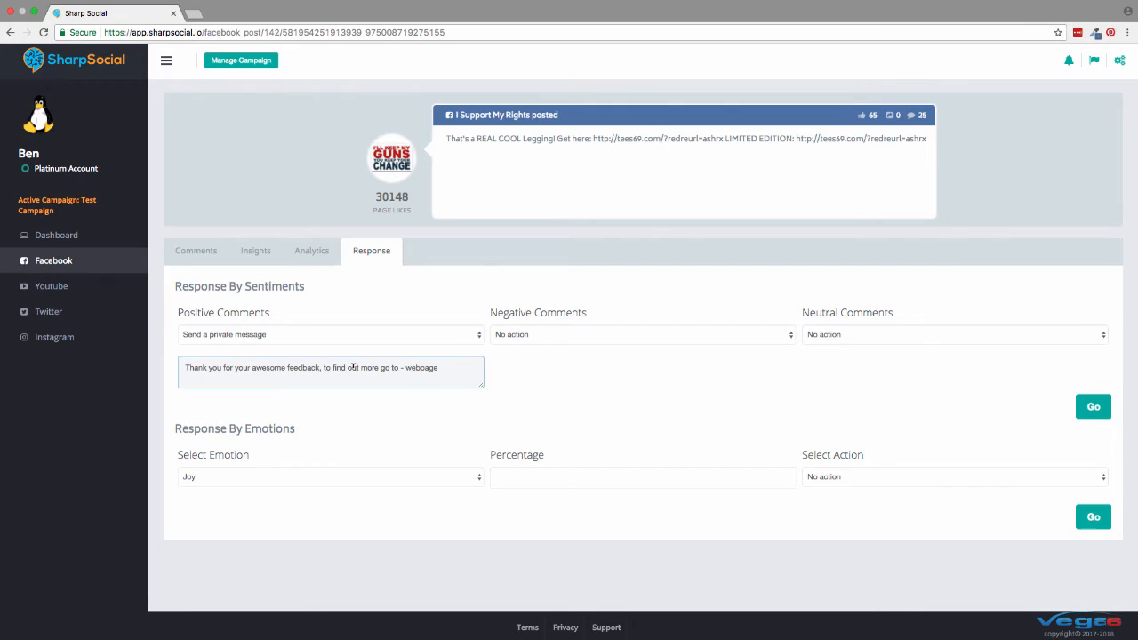
triple_click(353, 372)
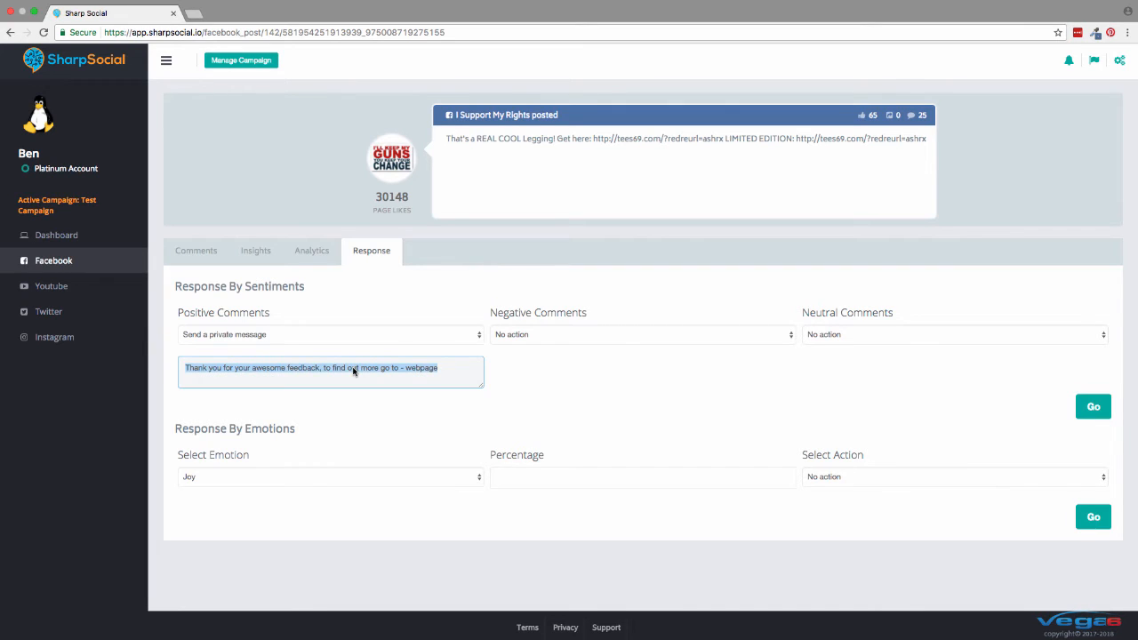
key("BackSpace")
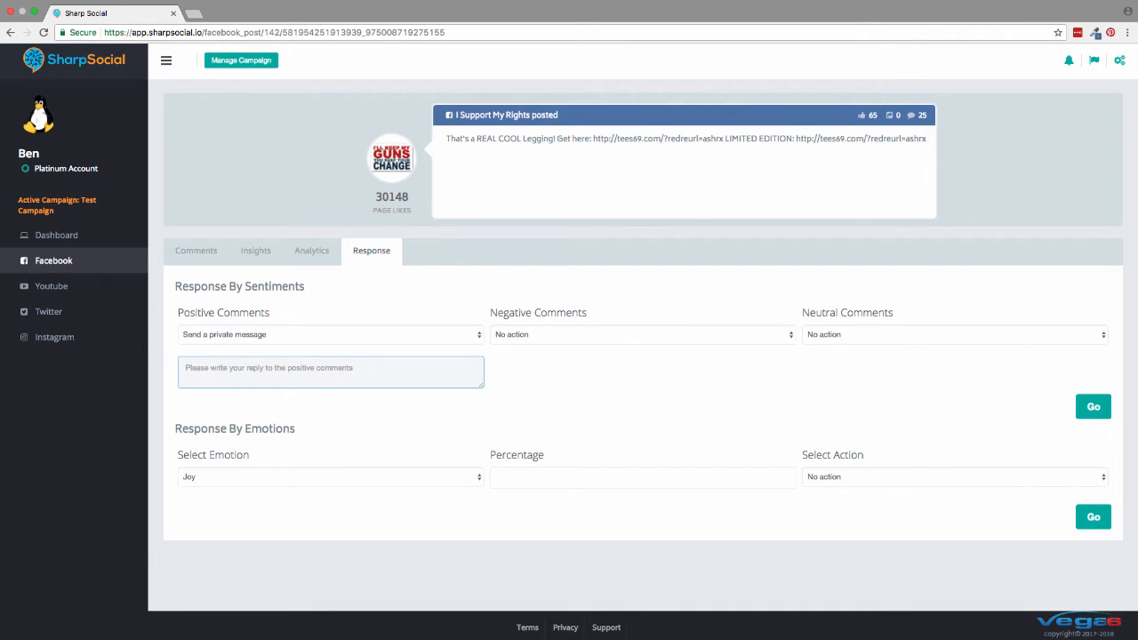
Step: Write the positive-comment message "Thanks for the awesome feedback/comment, really appreciate it. Do you have any friends who might be interested in this also?"
type("Thank")
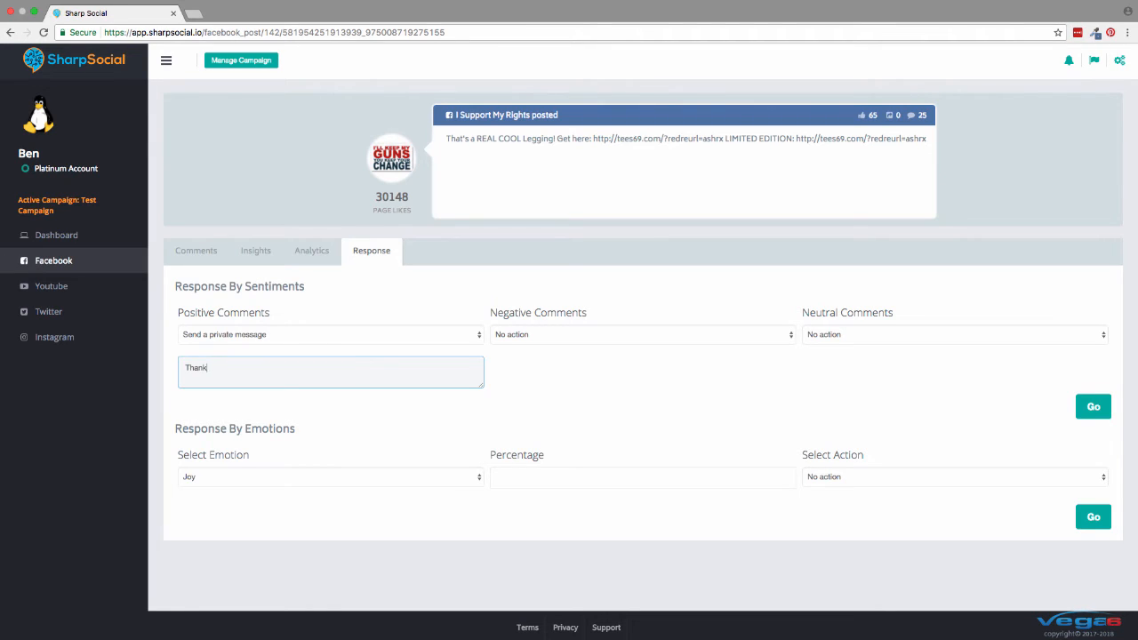
type("s for the awesome feedback/comment, really appr")
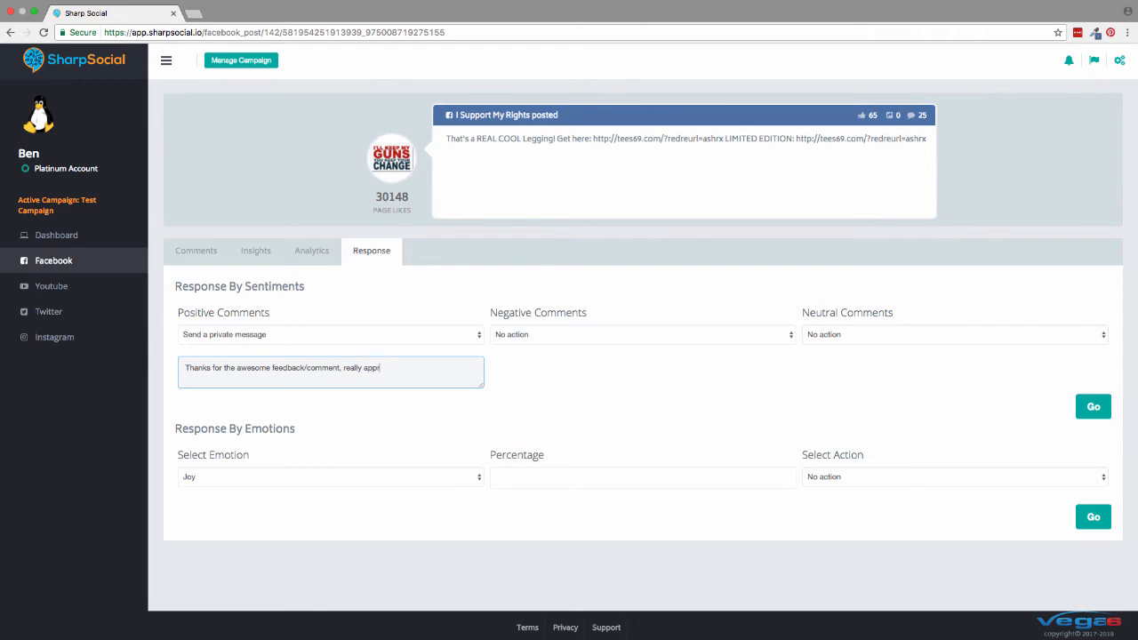
type("eciate it. Do you have any friends who might b")
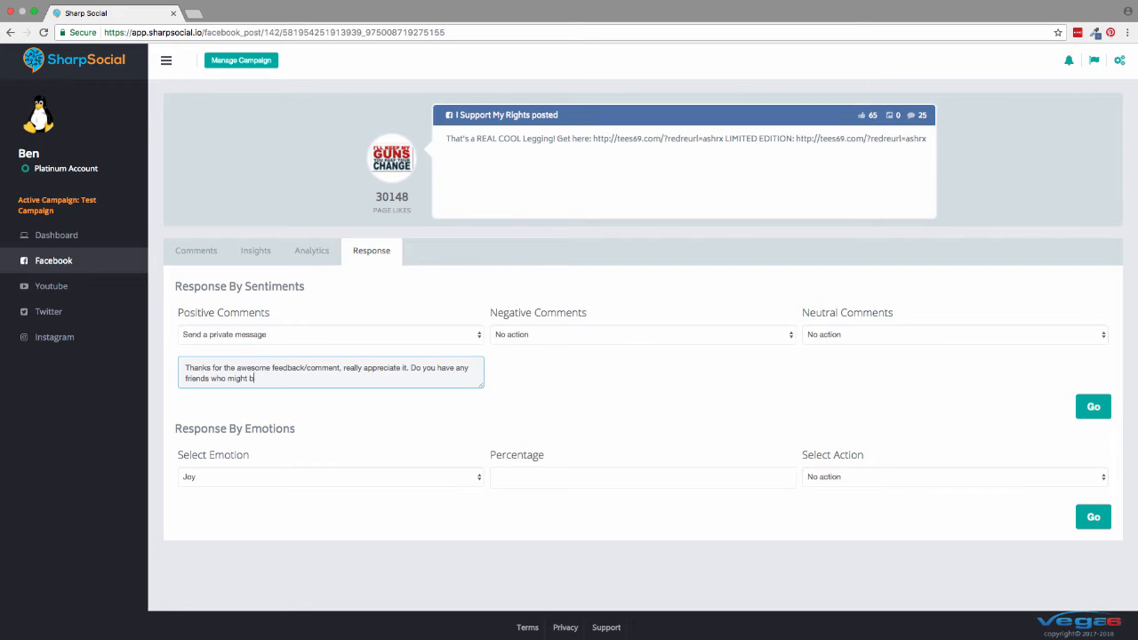
type("e interested in this also?")
Step: Finish the positive-comment message after a blank line with "Please share our page - page link with them"
key("Return")
key("Return")
type("Please sh")
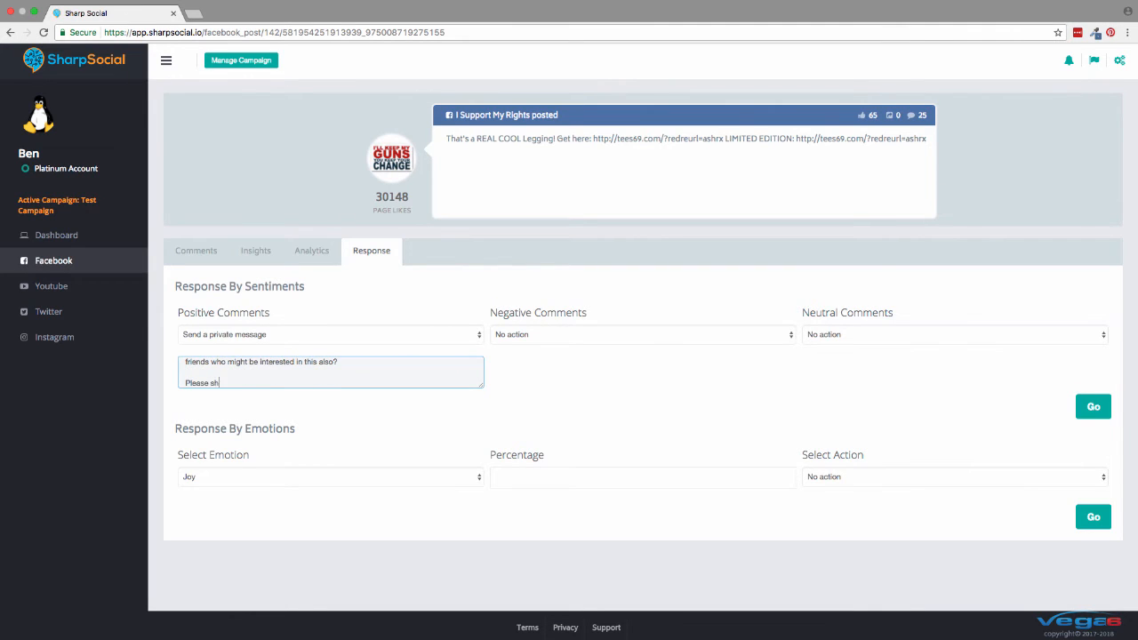
type("are our page - page link with them")
Step: Set the response to negative comments to a comment reply and start editing its text
left_click(612, 340)
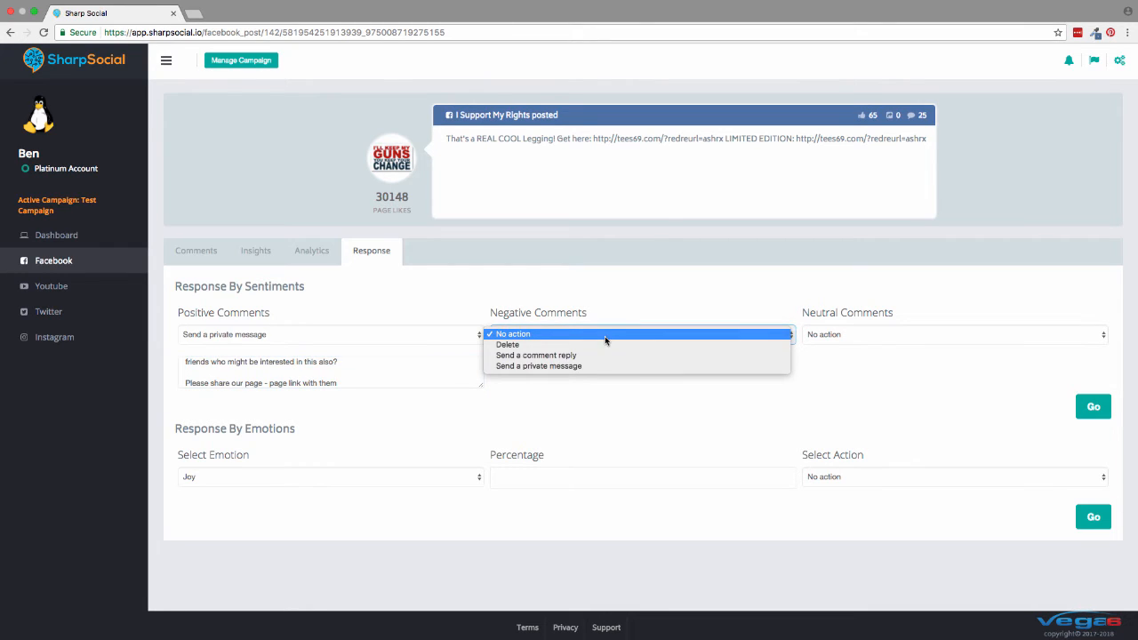
left_click(661, 307)
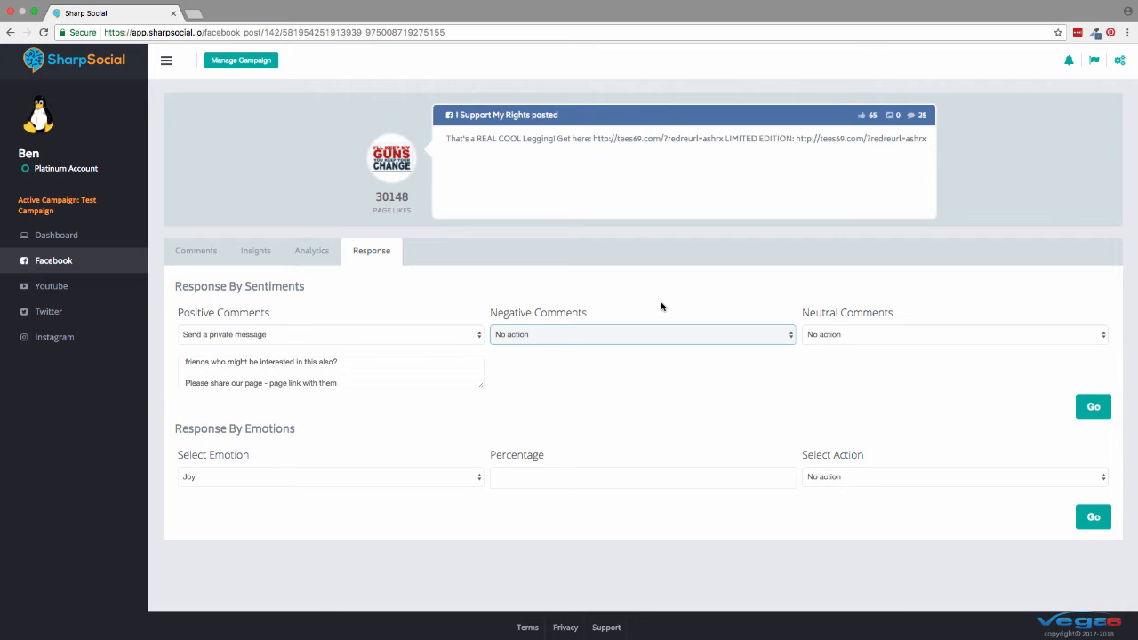
left_click(605, 336)
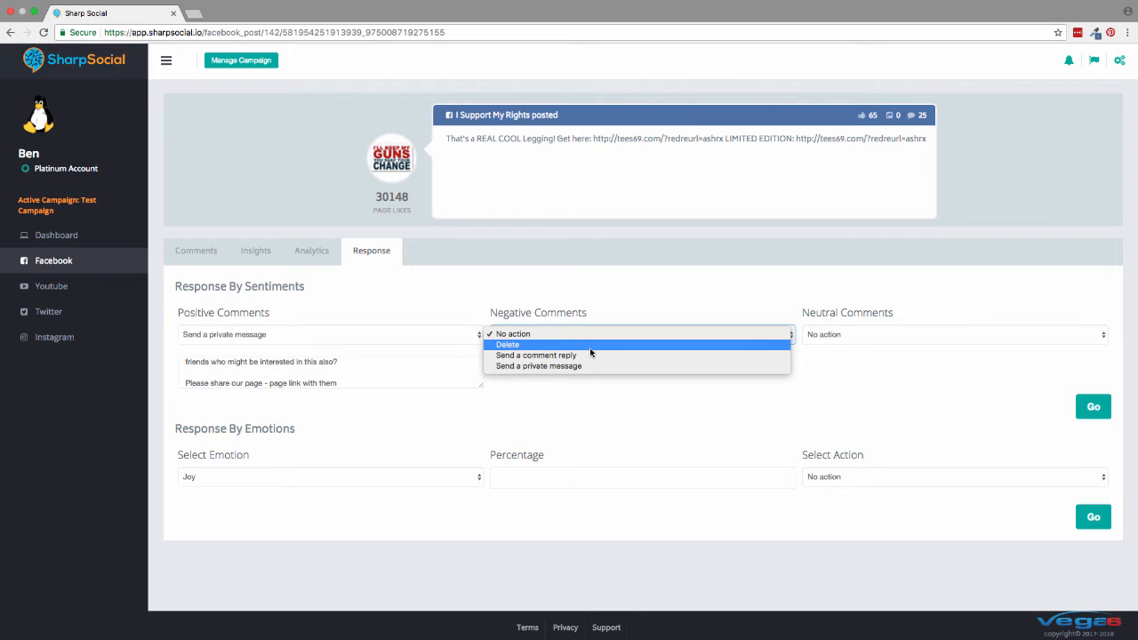
left_click(590, 355)
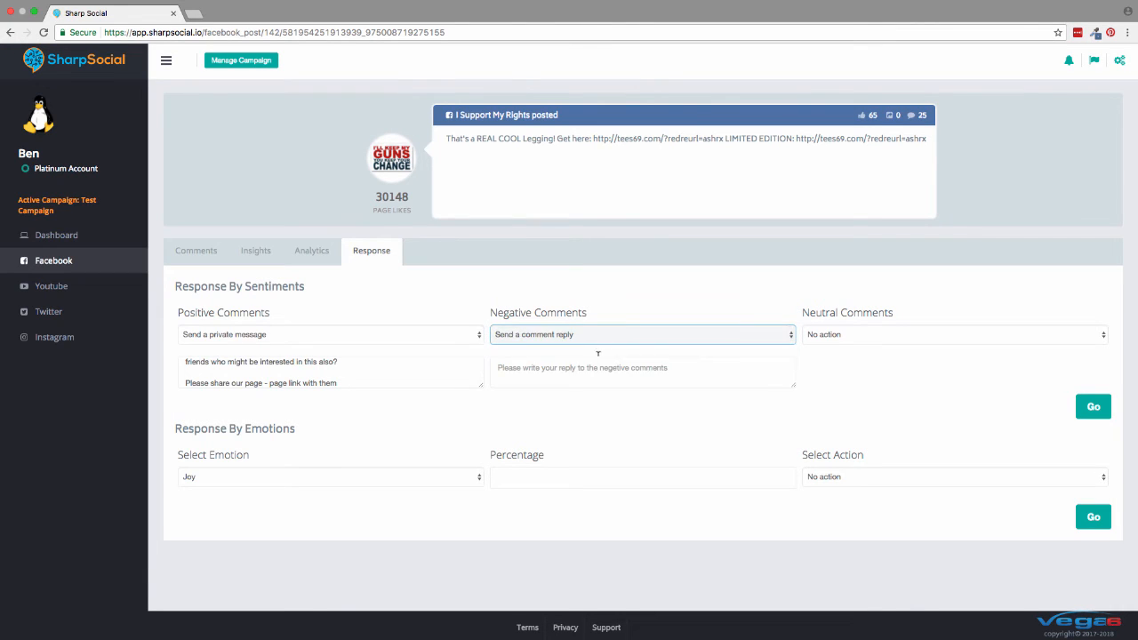
left_click(580, 374)
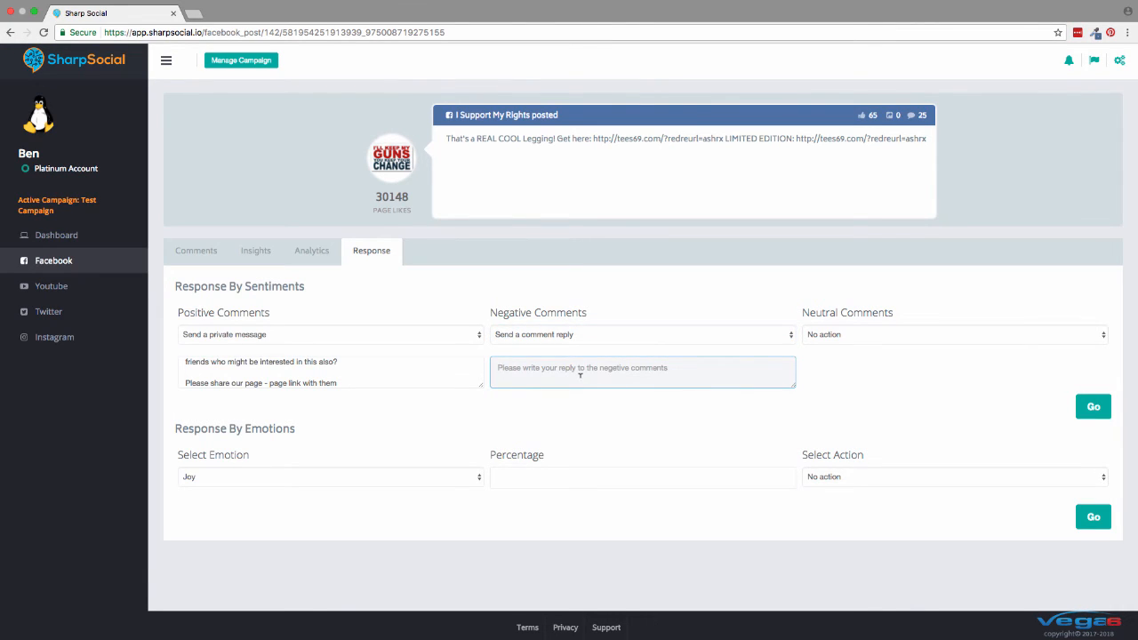
Step: Write the negative-comment reply "Thanks for your feedback, we'd love to help. please contact us via DM or our support team here - supportlink"
type("Thaks f")
key("BackSpace")
key("BackSpace")
key("BackSpace")
key("BackSpace")
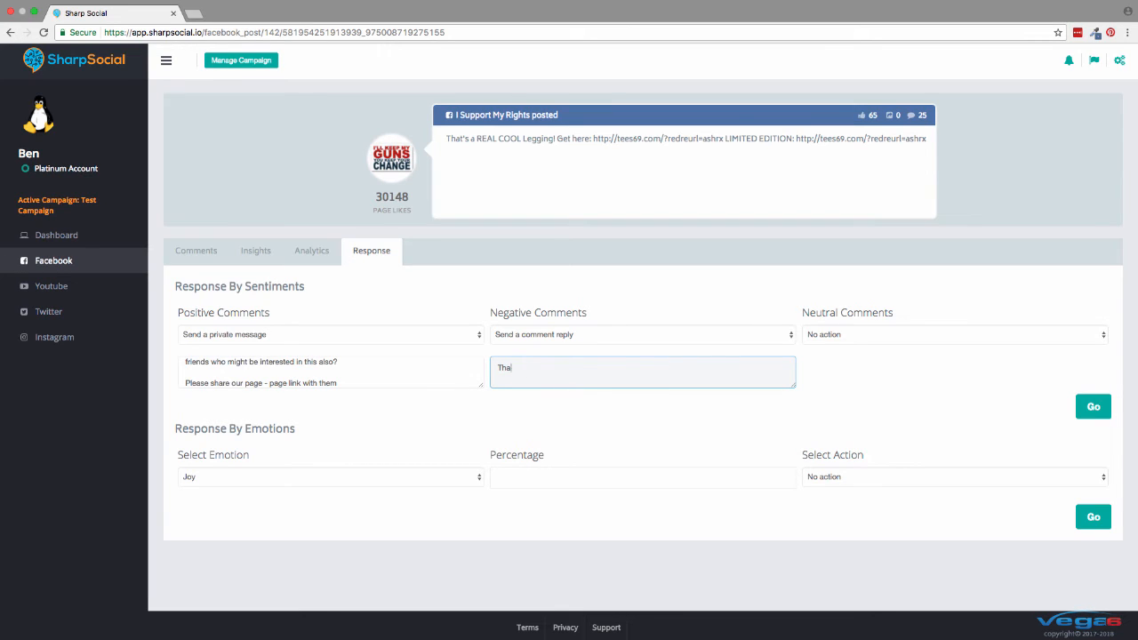
type("nks for your feedback, we'd love to help. please ")
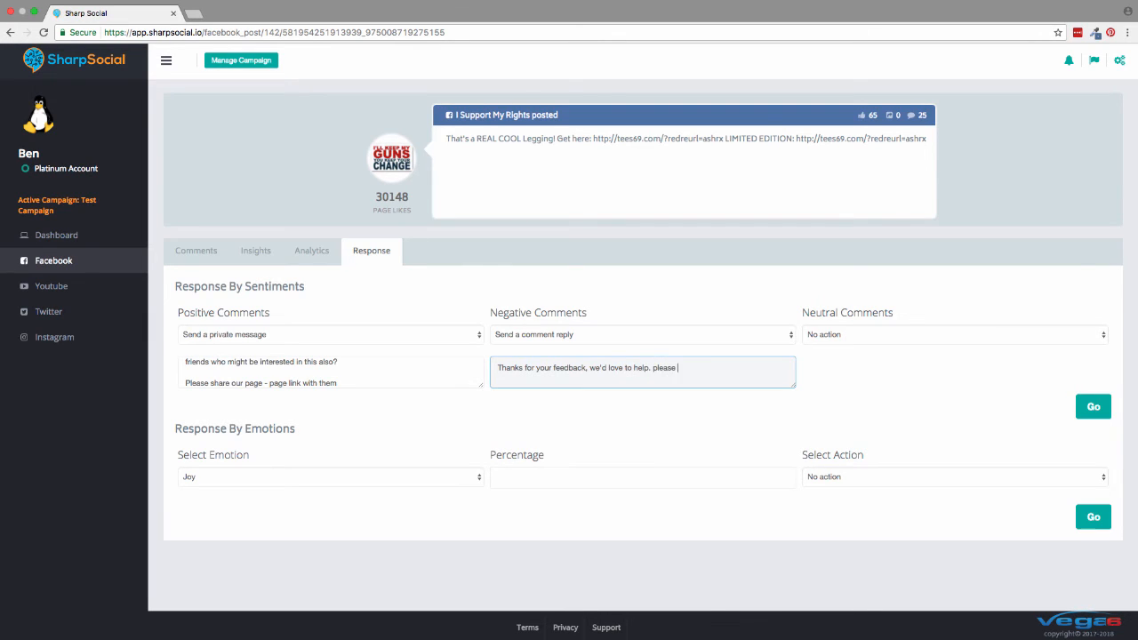
type("contact us via DM ")
type("or ")
type("our supor")
type(" at")
key("BackSpace")
key("BackSpace")
key("BackSpace")
key("BackSpace")
key("BackSpace")
key("BackSpace")
type("port team here - ")
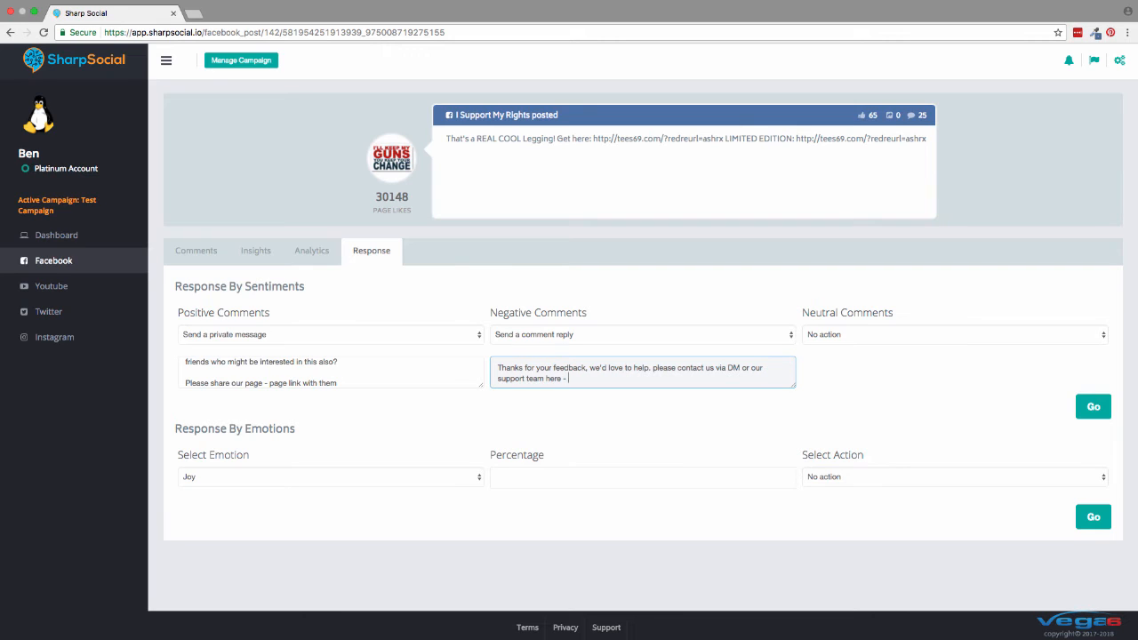
type("supportlink")
Step: Change the response to negative comments to a private message, keeping the written text
left_click(610, 342)
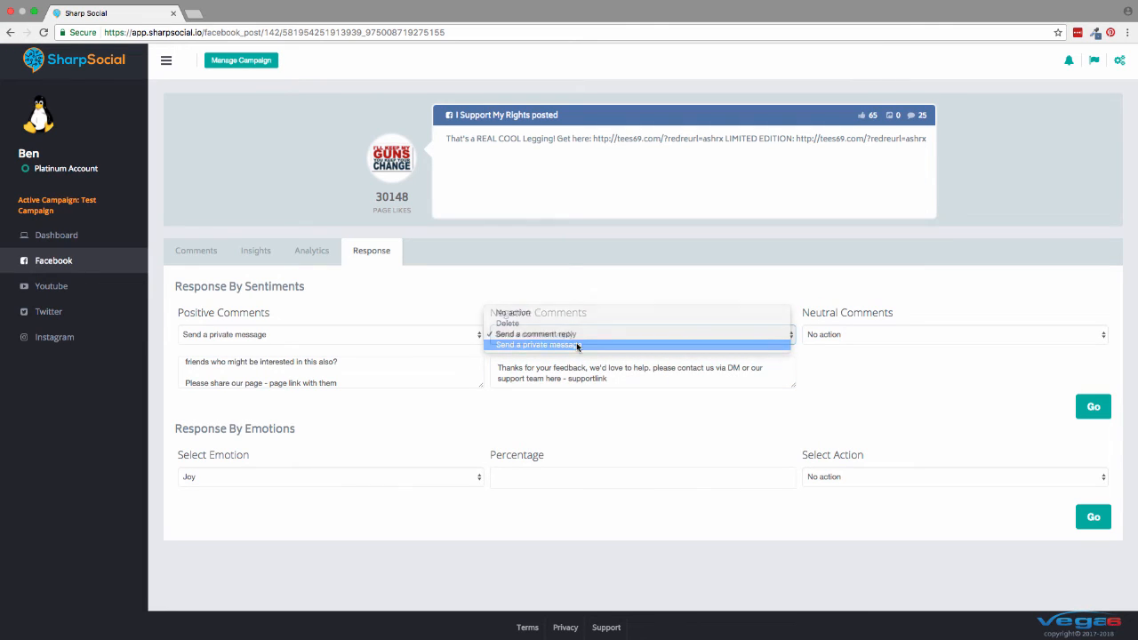
left_click(578, 345)
left_click(631, 376)
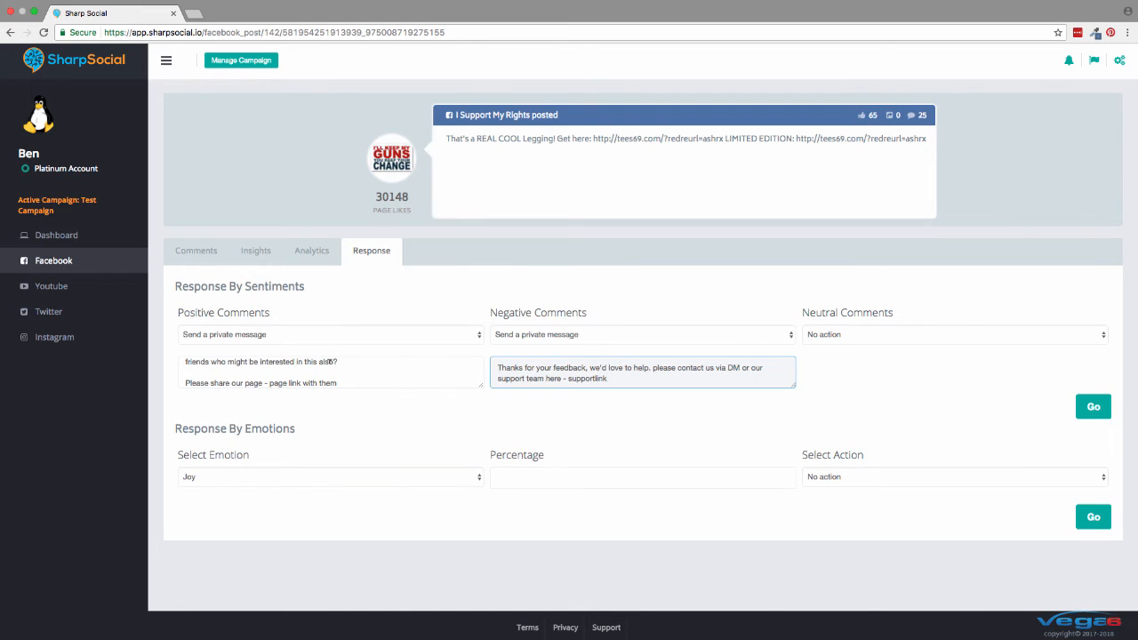
left_click(359, 372)
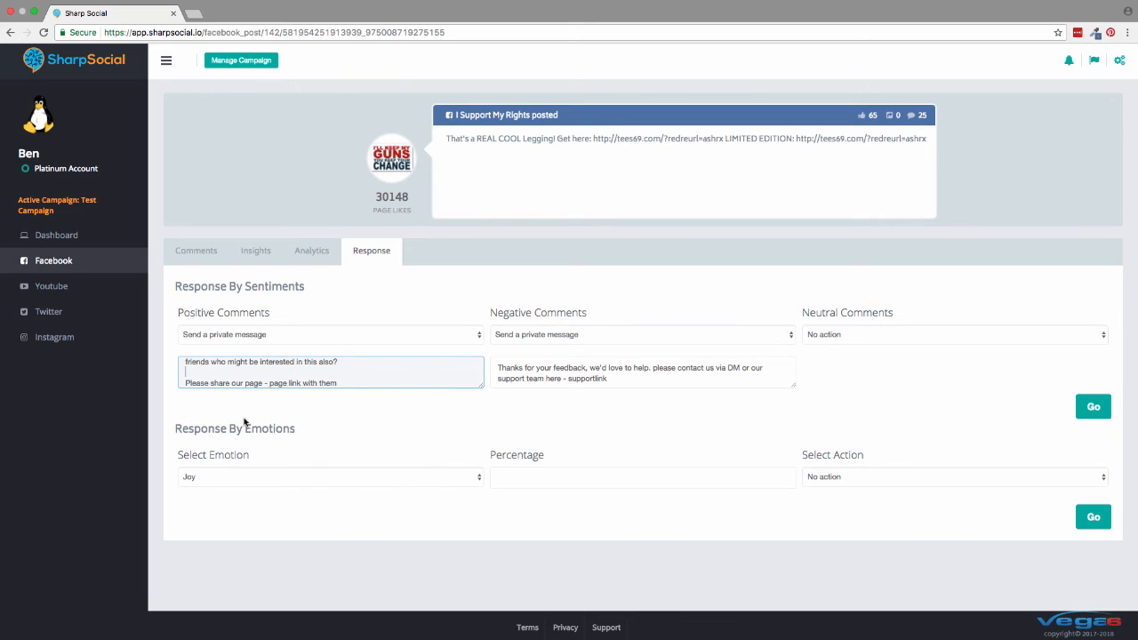
Step: Review the action choices for neutral comments and the emotion and action choices for emotion-based responses without changing them
left_click(903, 338)
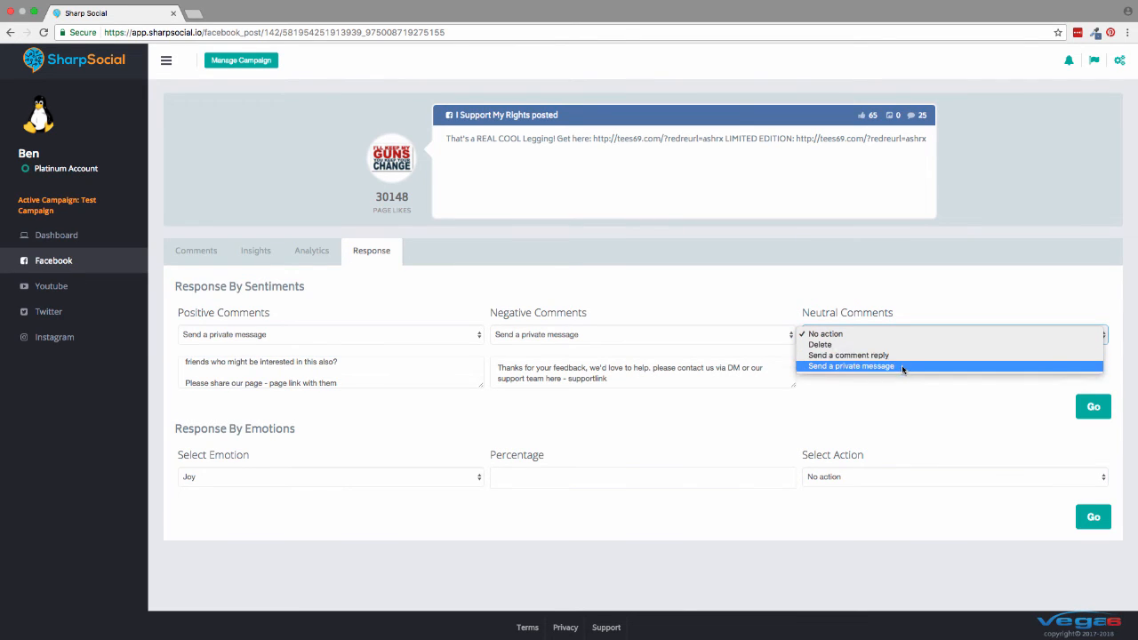
left_click(929, 298)
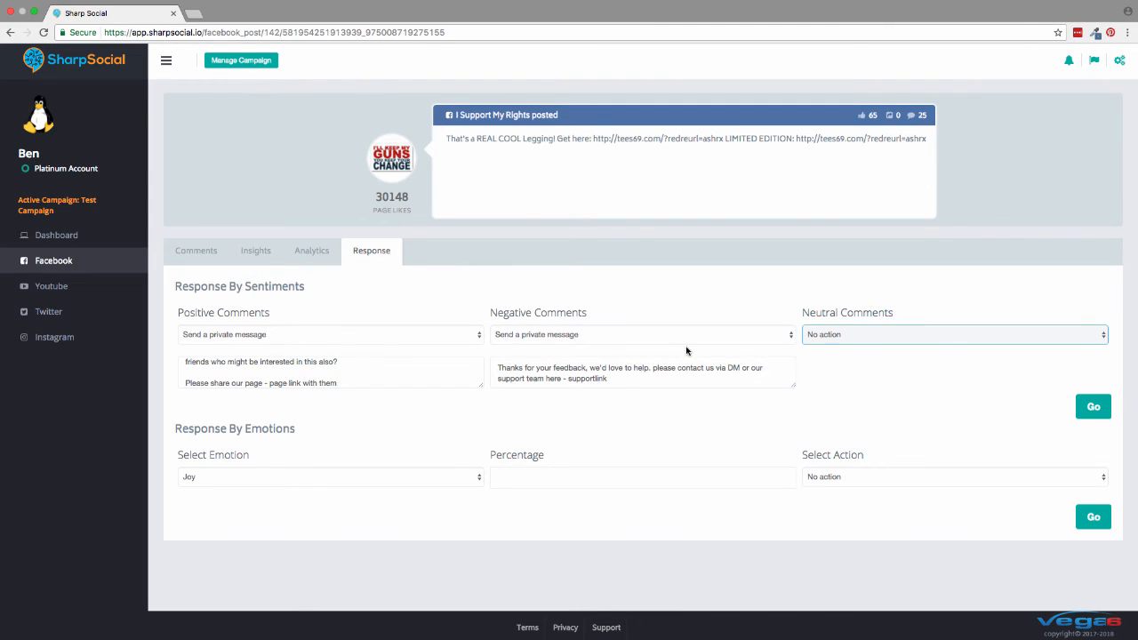
left_click(384, 482)
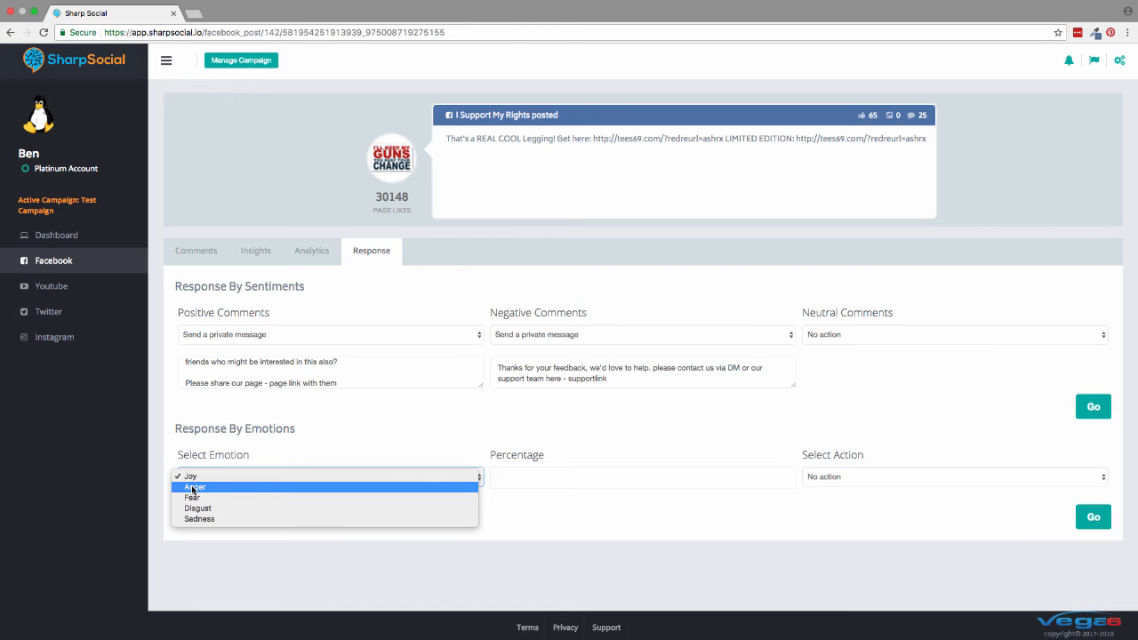
left_click(876, 476)
left_click(876, 476)
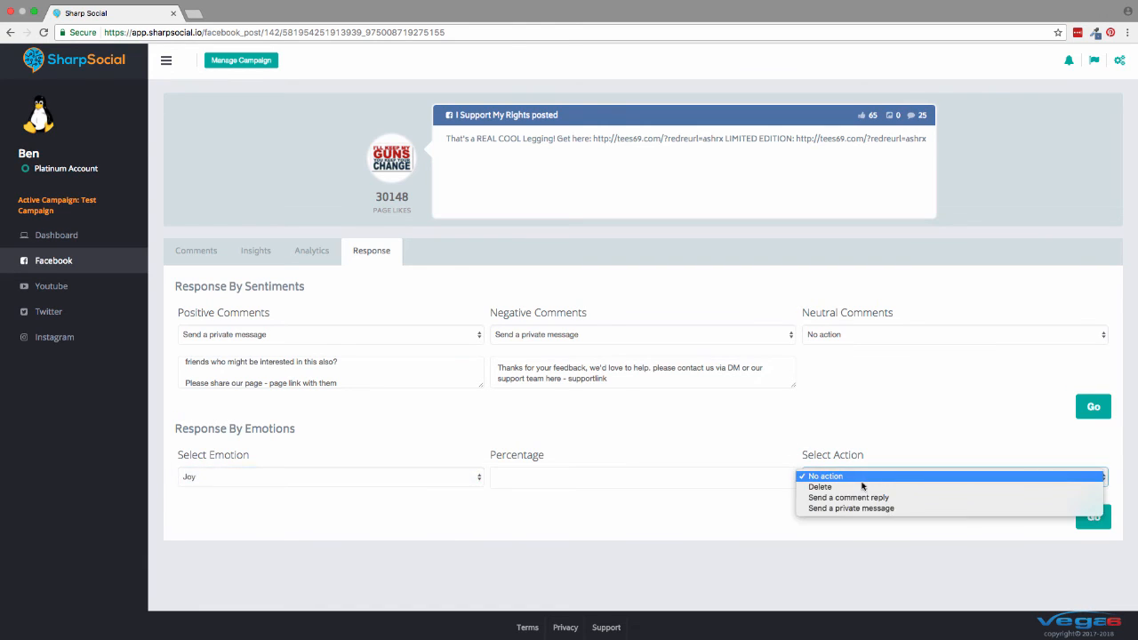
left_click(845, 440)
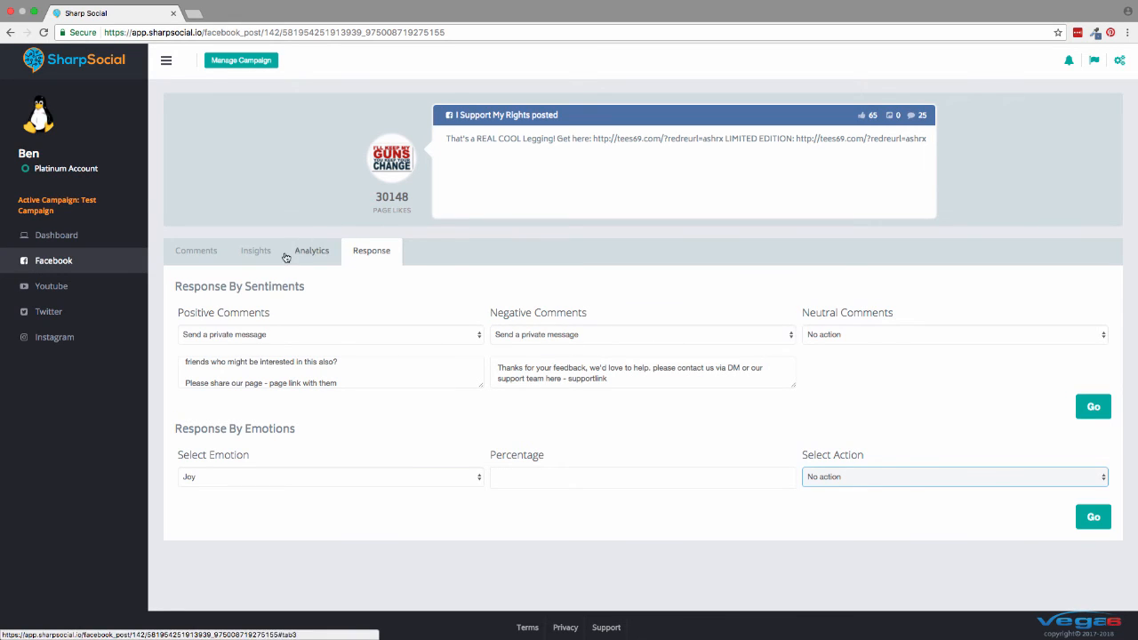
Step: Open the campaign's YouTube section and look through its list of videos
left_click(48, 290)
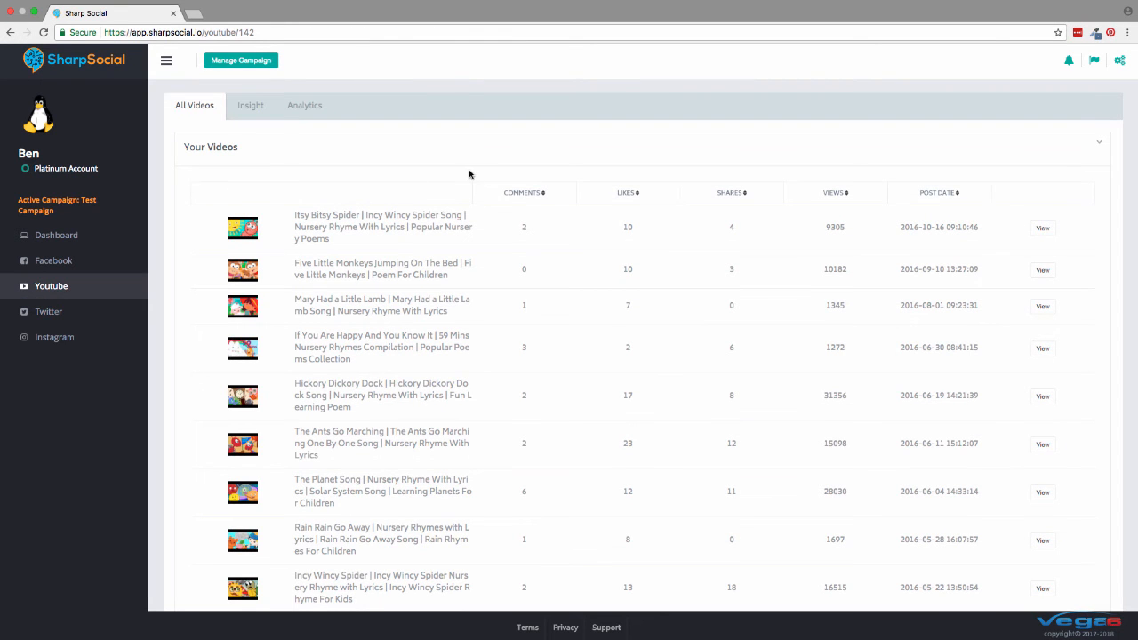
scroll(469, 175, "down", 10)
scroll(470, 175, "up", 10)
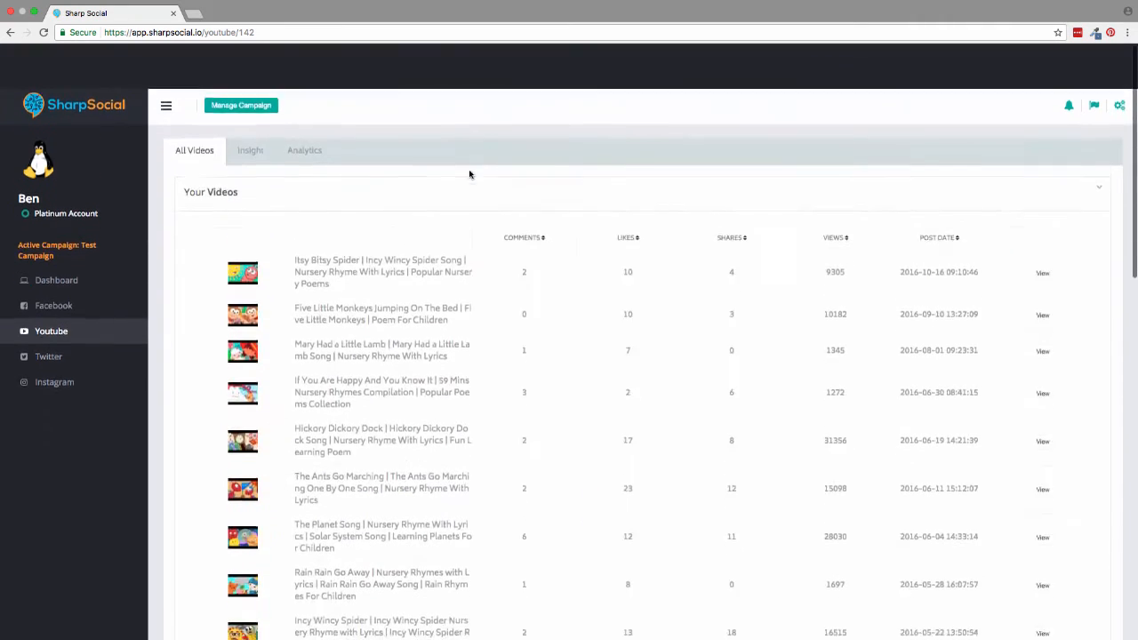
Step: Review the YouTube channel's insights and its analytics charts for sentiments, subscribers, likes, shares, dislikes and views
left_click(249, 108)
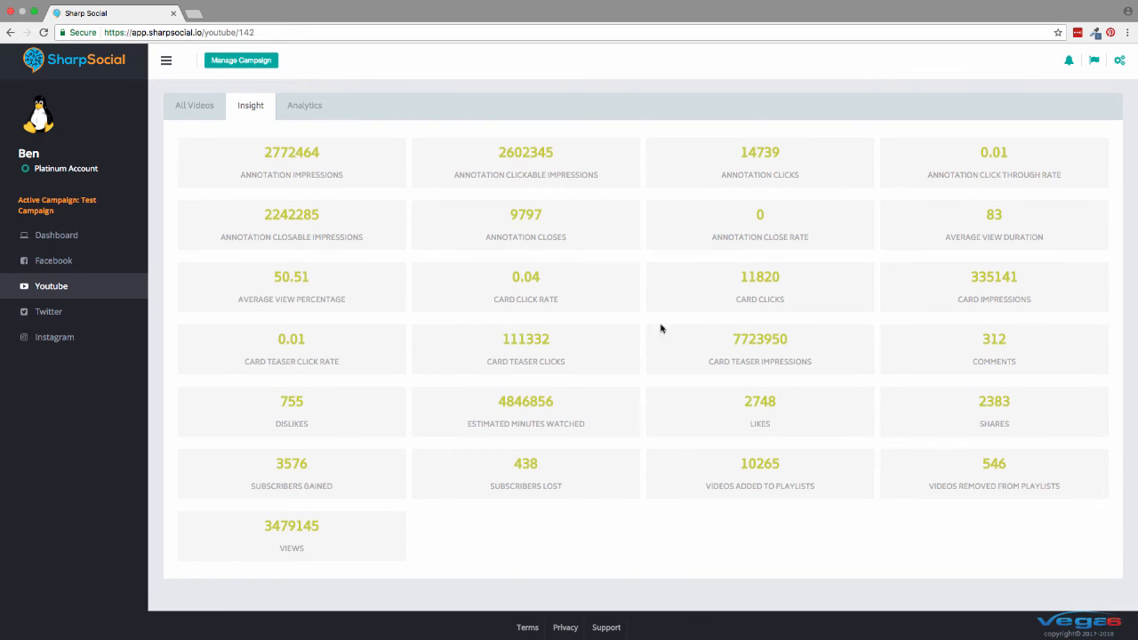
left_click(294, 106)
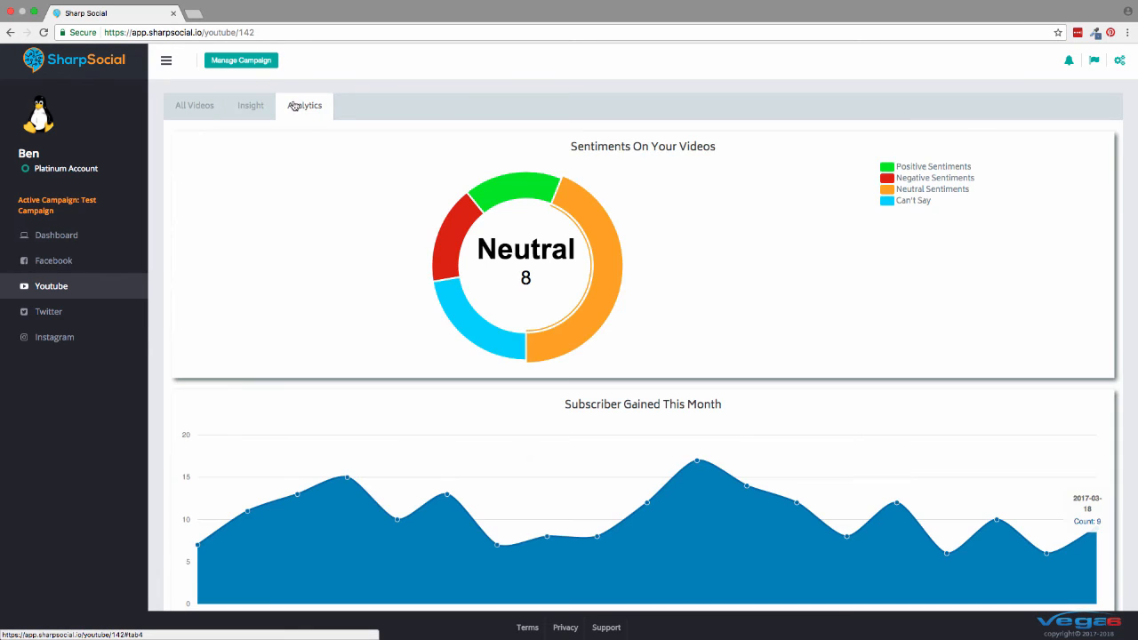
mouse_move(447, 248)
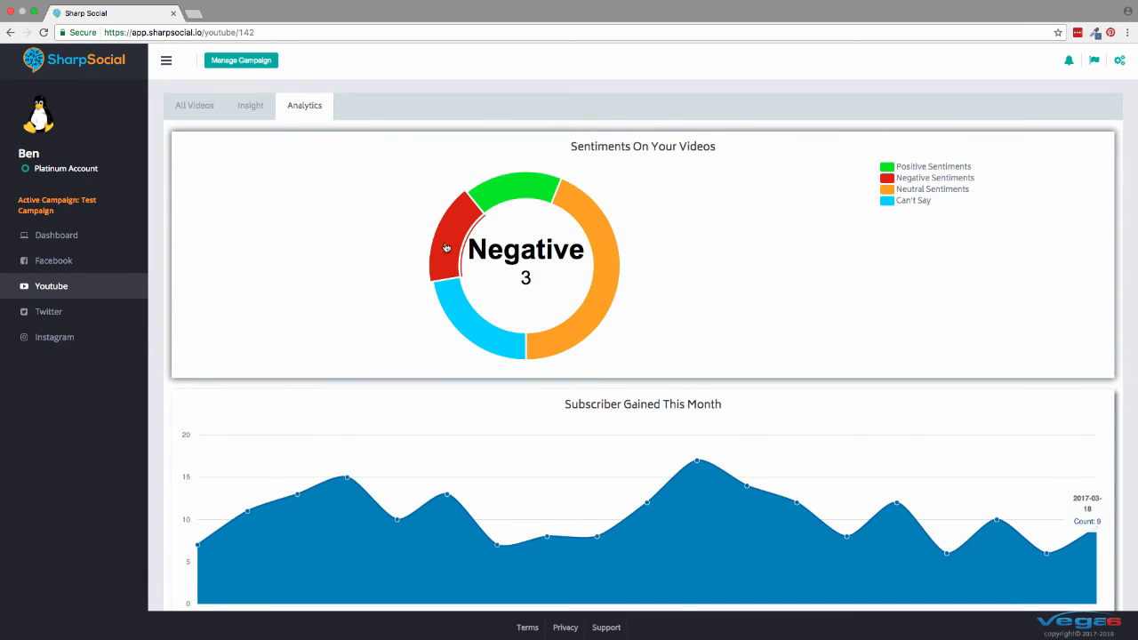
mouse_move(493, 344)
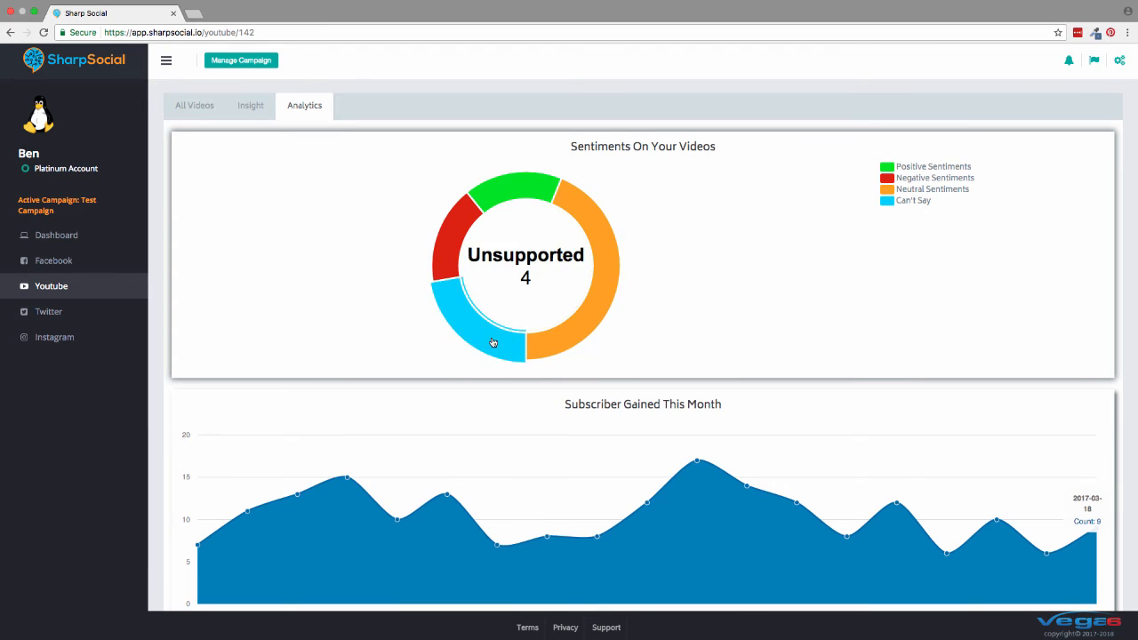
scroll(305, 367, "down", 3)
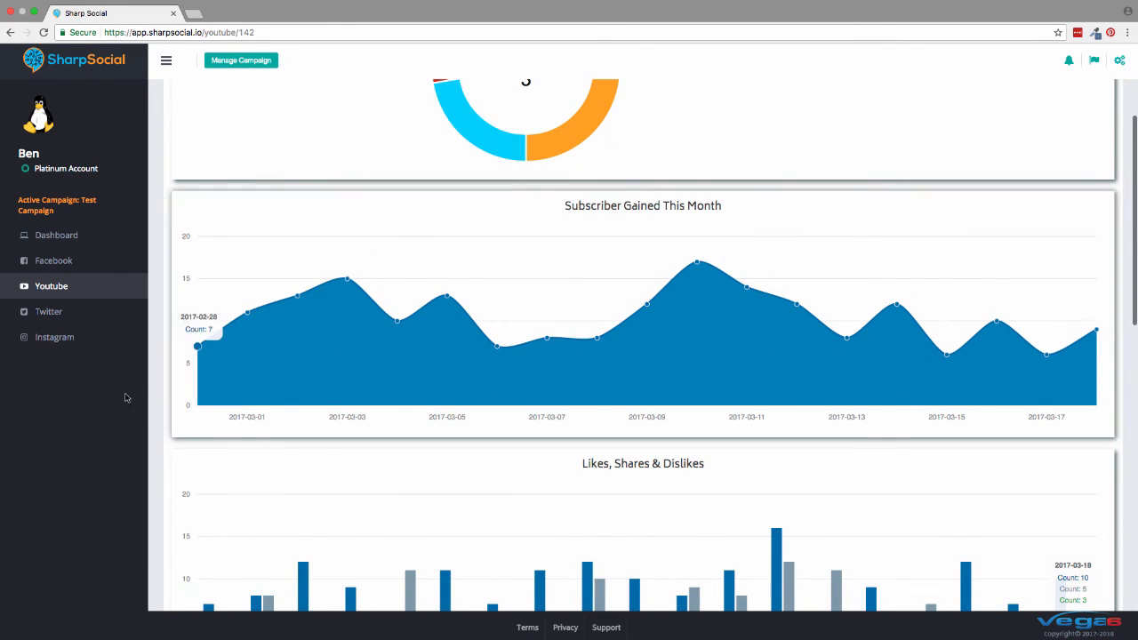
scroll(691, 290, "down", 3)
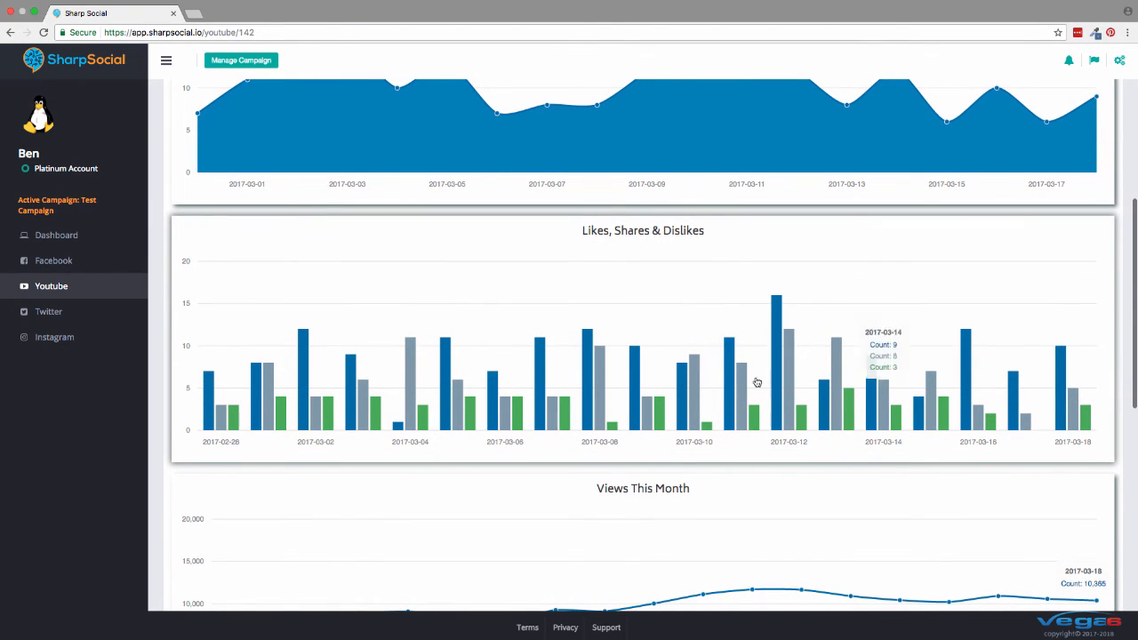
scroll(613, 391, "down", 3)
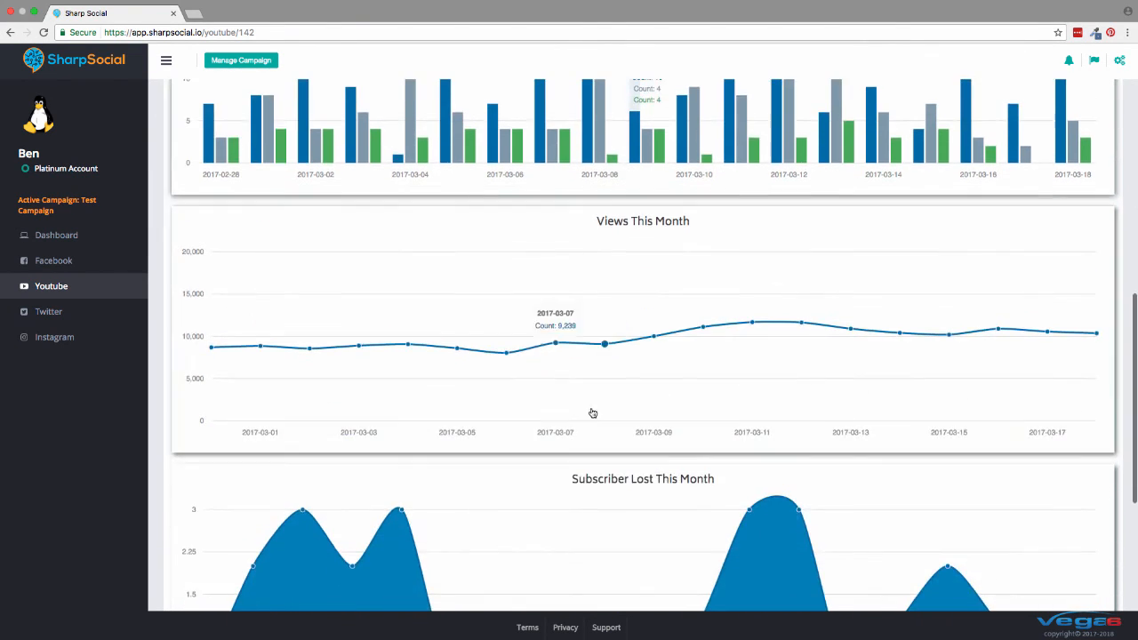
scroll(623, 413, "down", 4)
scroll(623, 363, "up", 7)
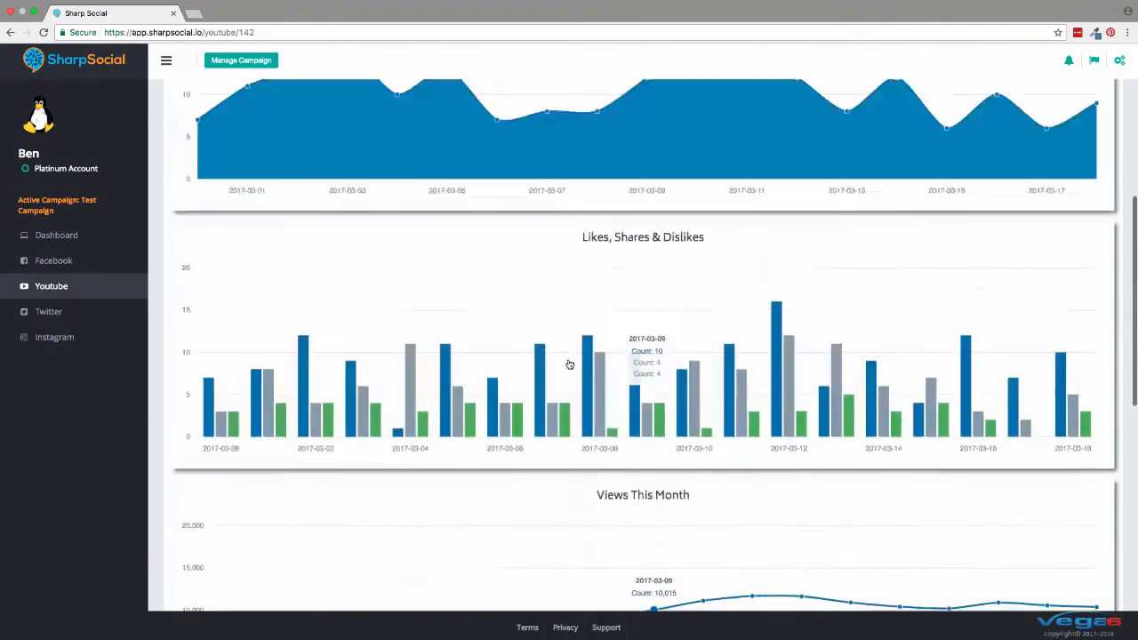
scroll(570, 365, "up", 5)
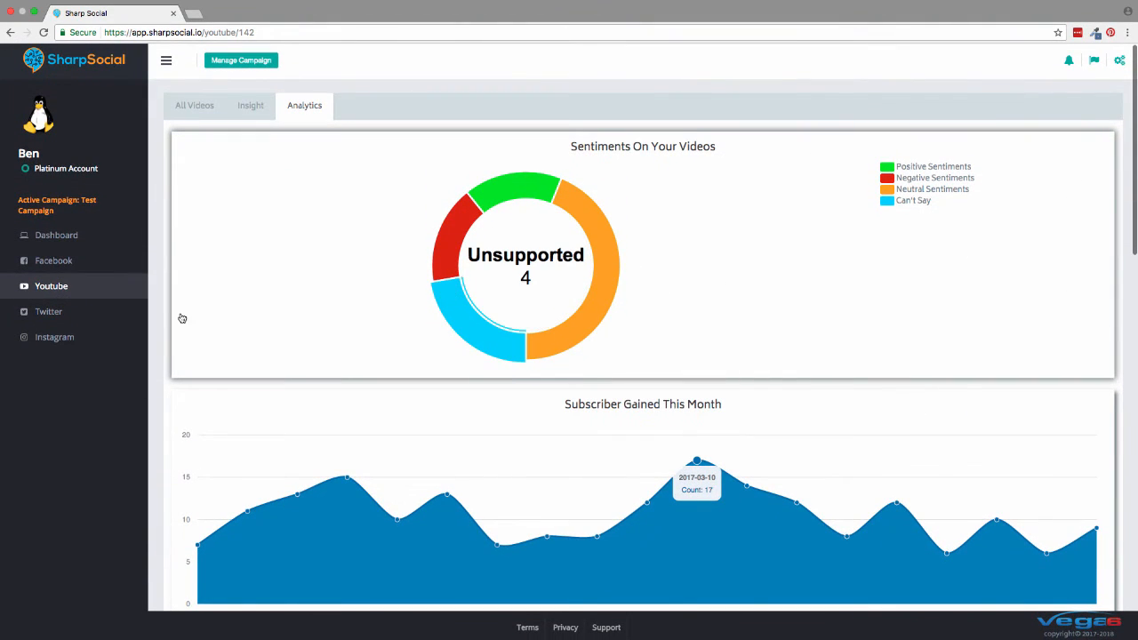
Step: Return to the list of all YouTube videos and open the details of The Planet Song video
left_click(246, 105)
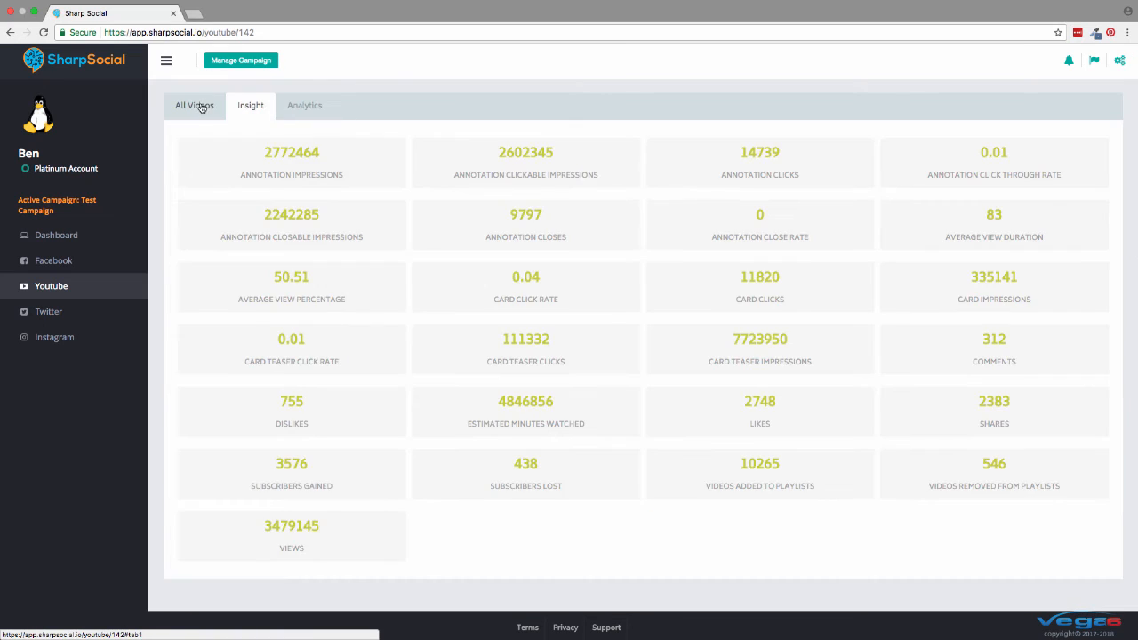
left_click(202, 107)
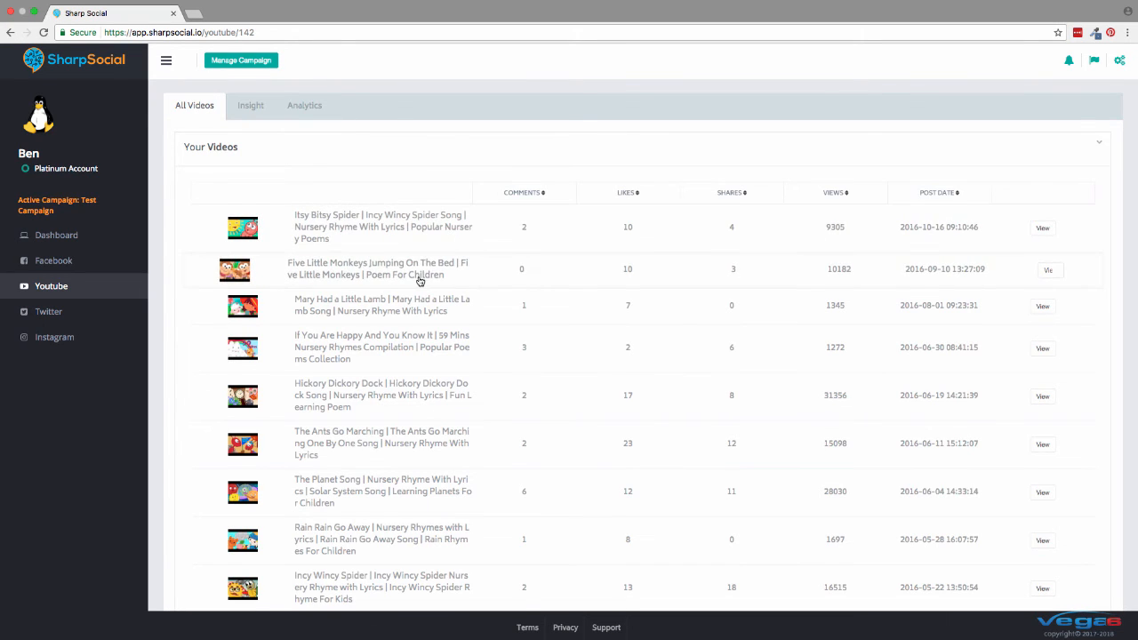
scroll(420, 281, "down", 5)
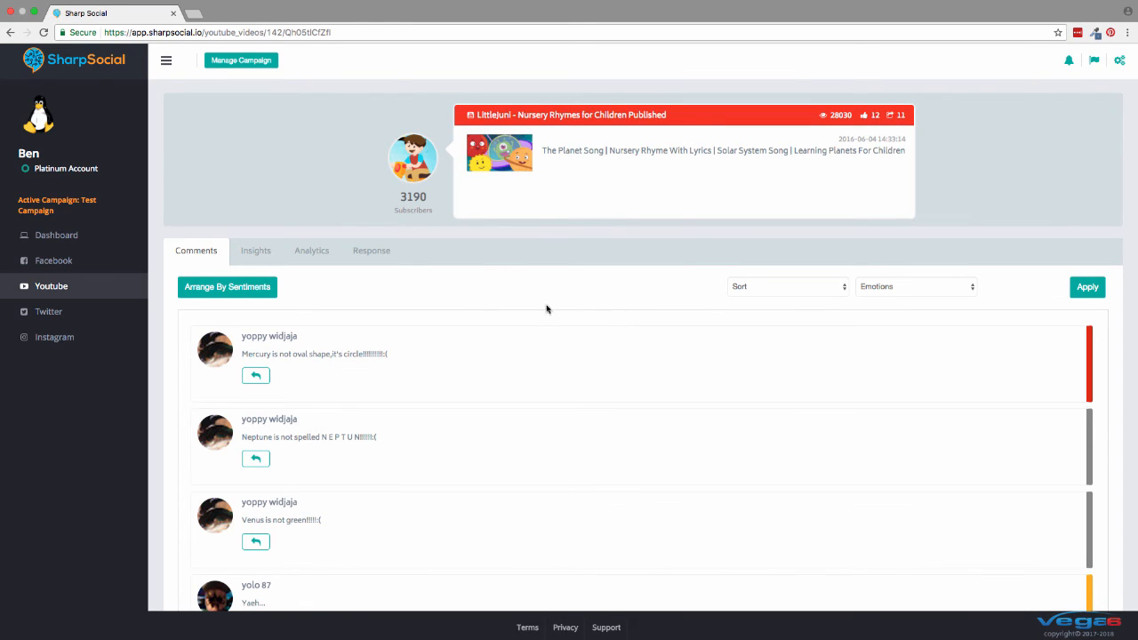
Step: Examine the sentiment and emotion scores of the comments on The Planet Song video
mouse_move(450, 338)
scroll(450, 337, "down", 1)
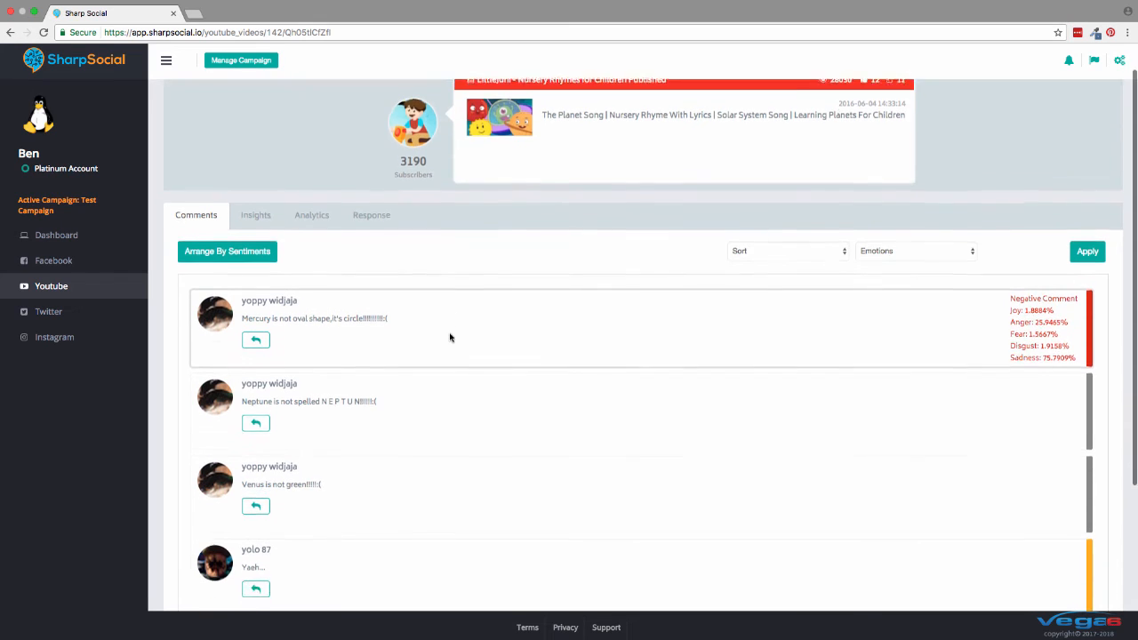
scroll(450, 338, "down", 5)
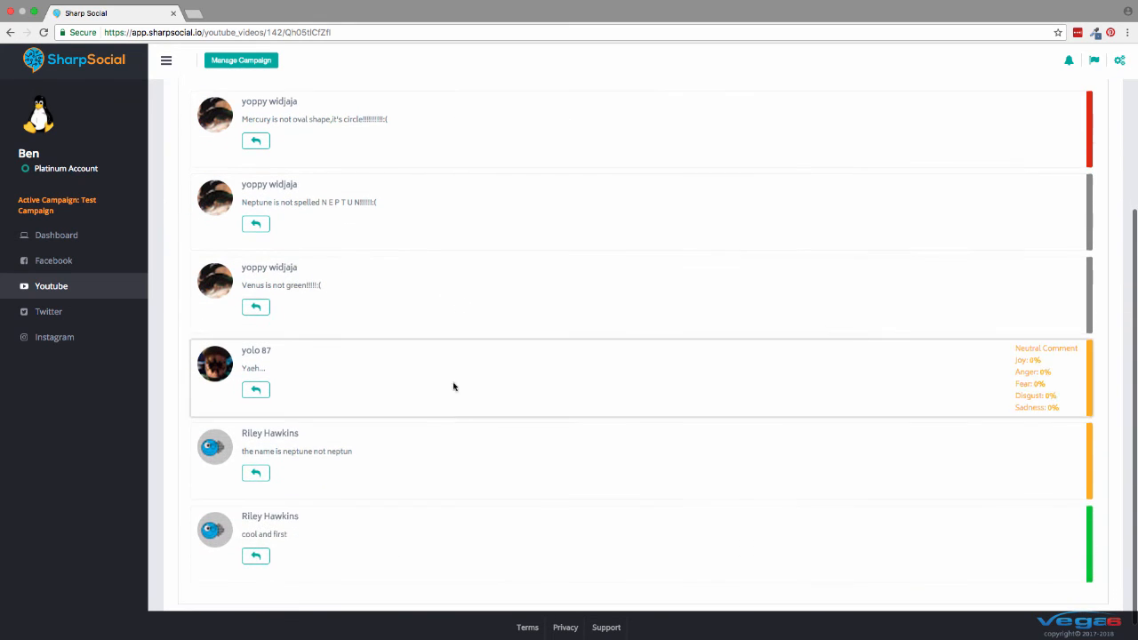
scroll(454, 404, "down", 1)
mouse_move(457, 543)
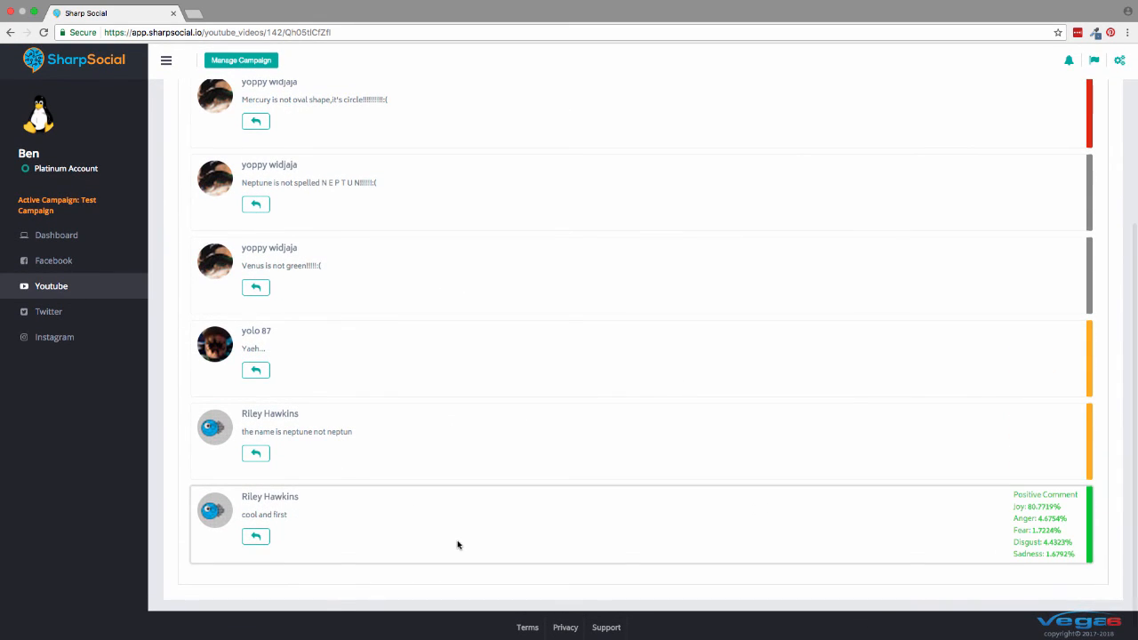
scroll(462, 365, "up", 7)
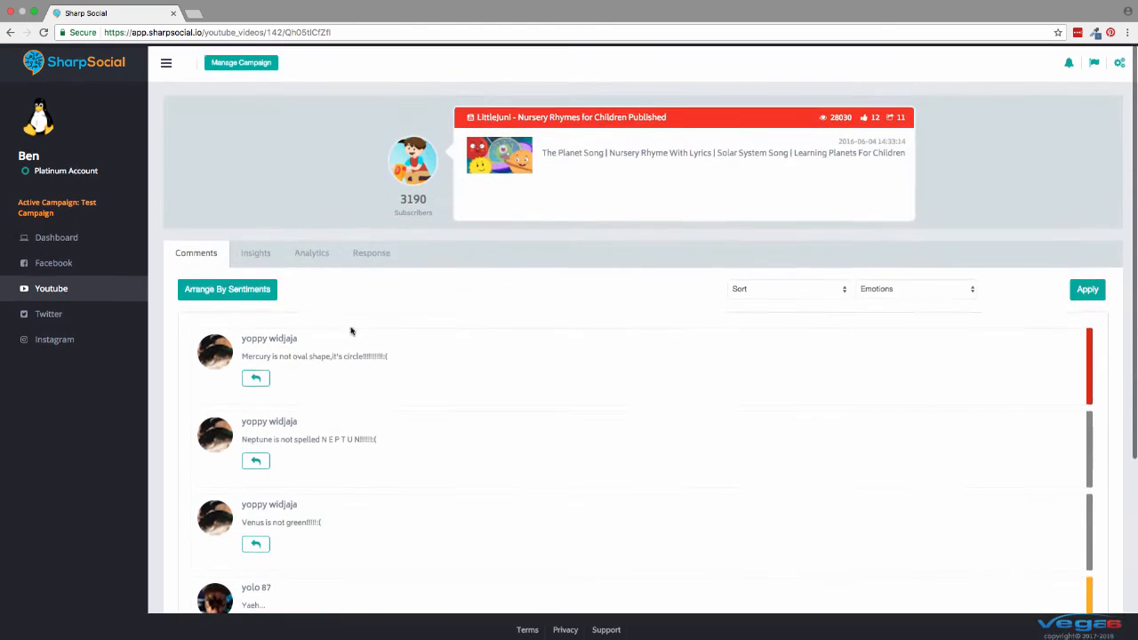
Step: View the reply form for the first comment without replying, and open the video's automatic response settings
left_click(256, 378)
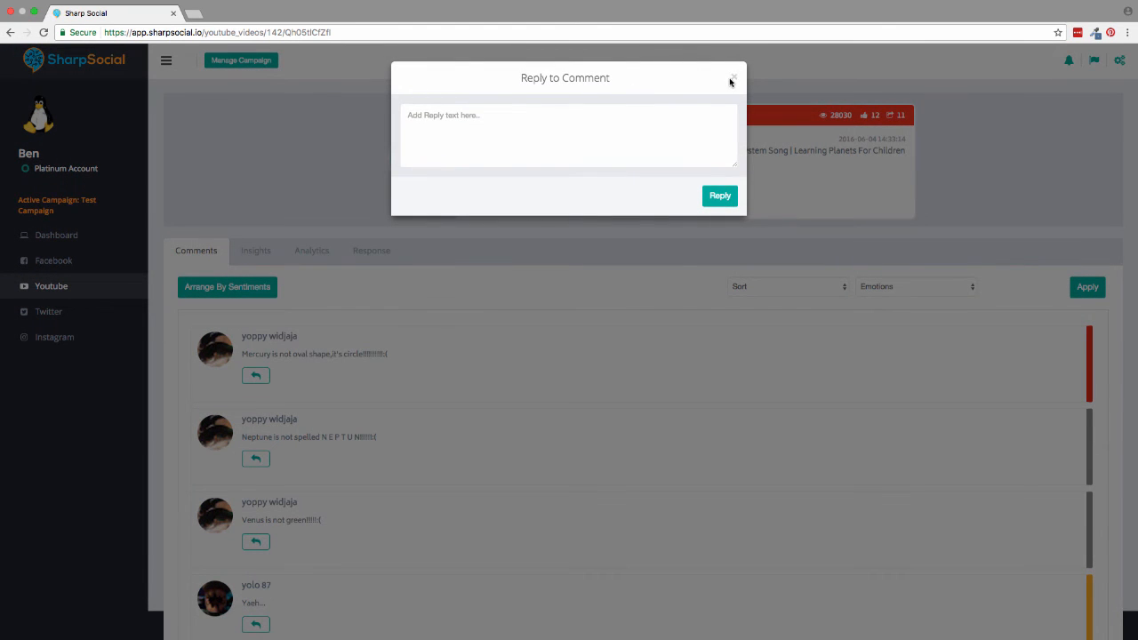
left_click(733, 78)
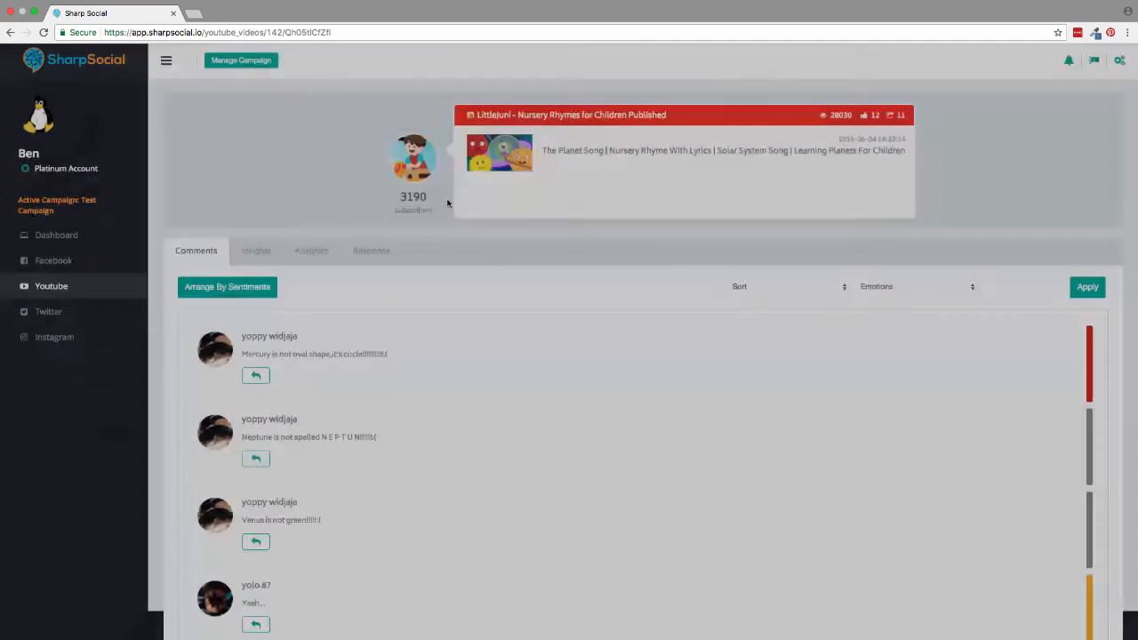
left_click(373, 252)
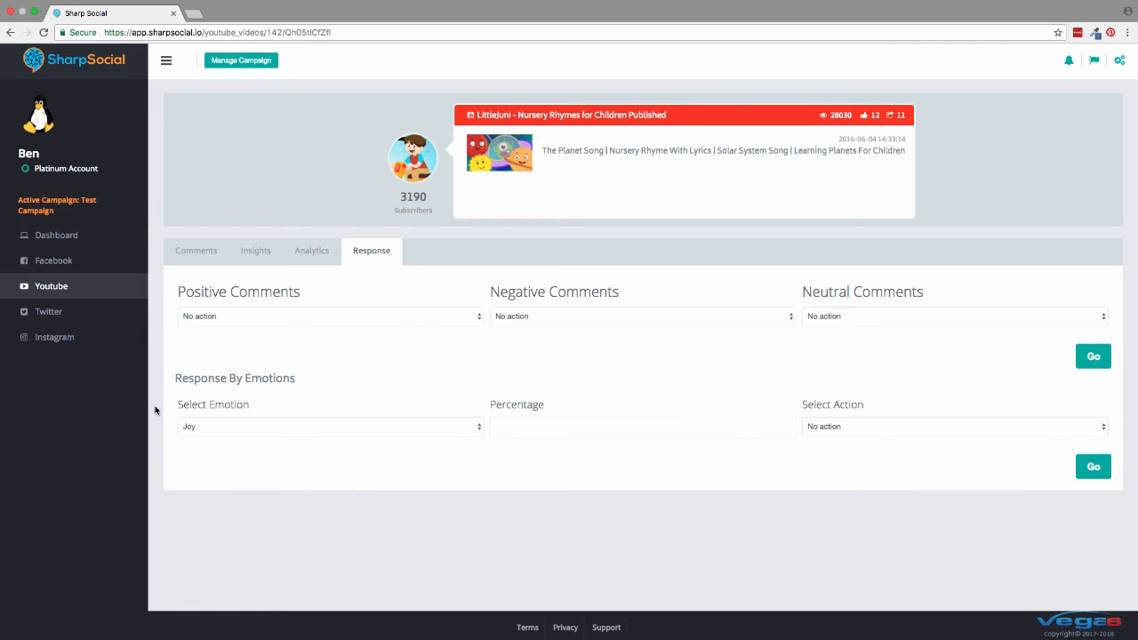
Step: Open the campaign's Instagram photos and check the list of selectable campaigns without switching
left_click(78, 341)
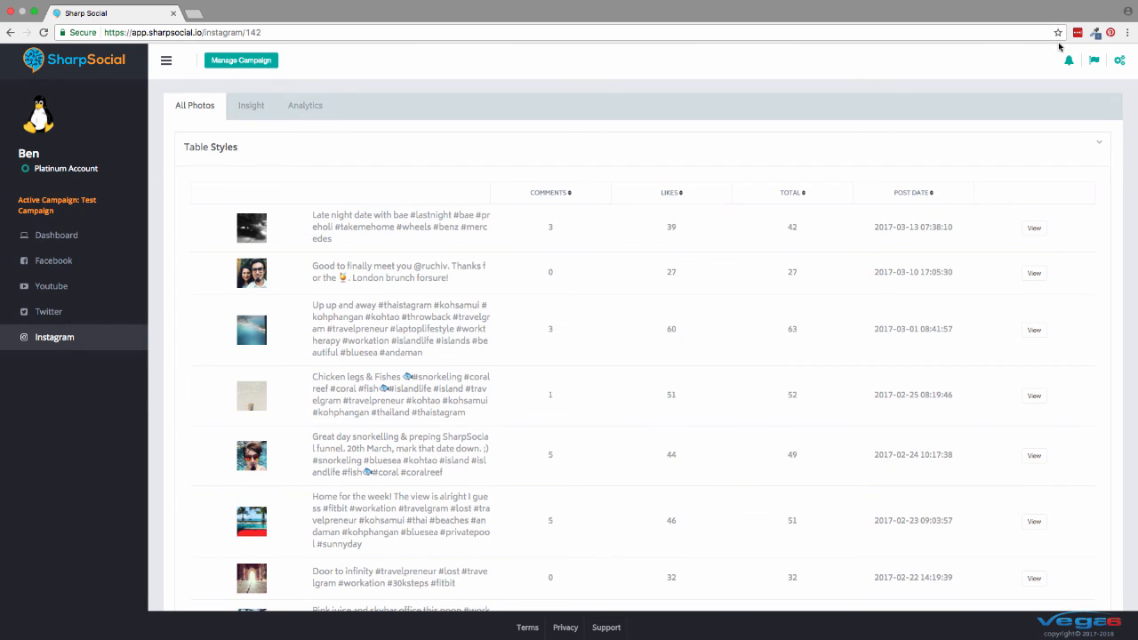
left_click(1093, 60)
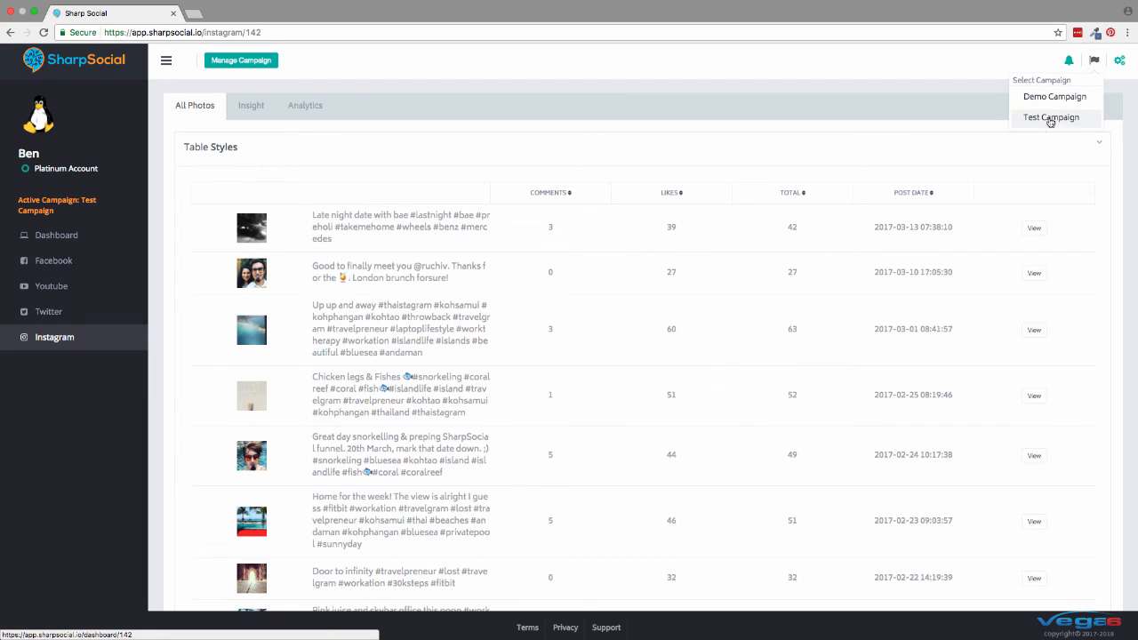
left_click(933, 83)
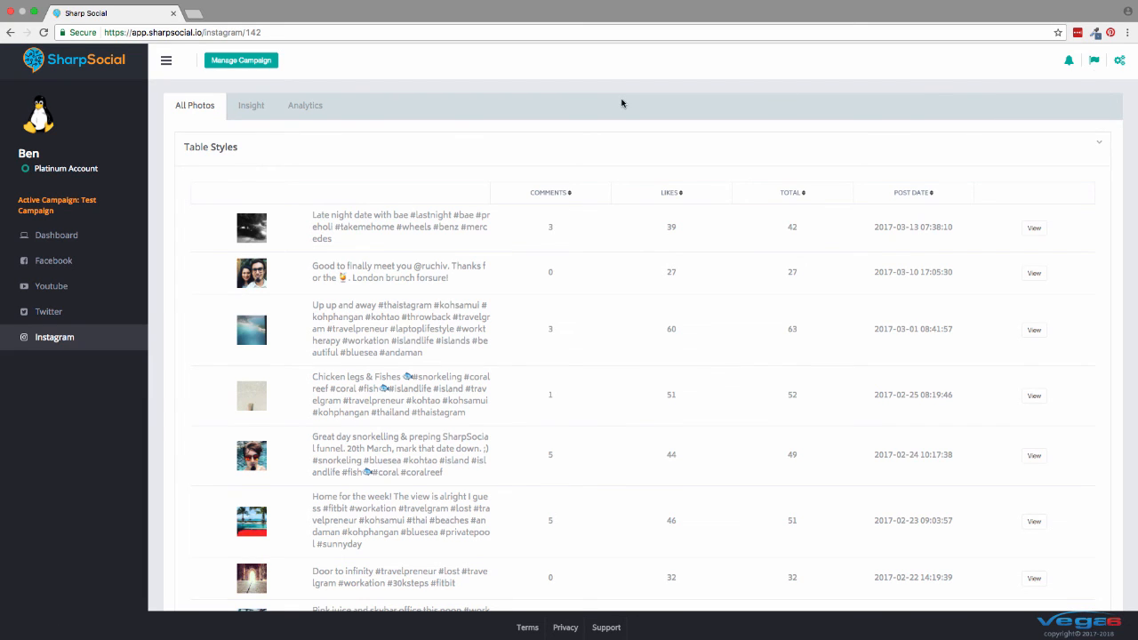